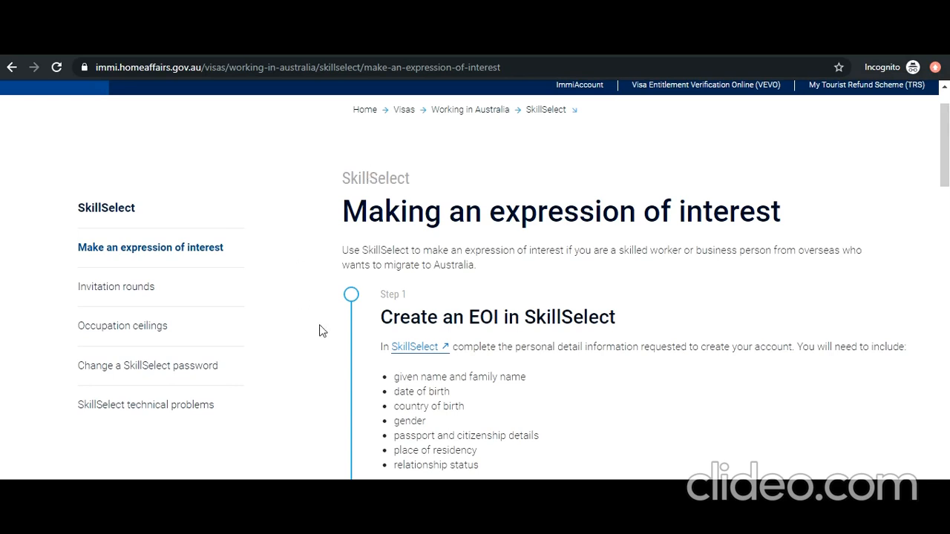
- Follow the SkillSelect link in Step 1 of 'Making an expression of interest'
left_click(410, 347)
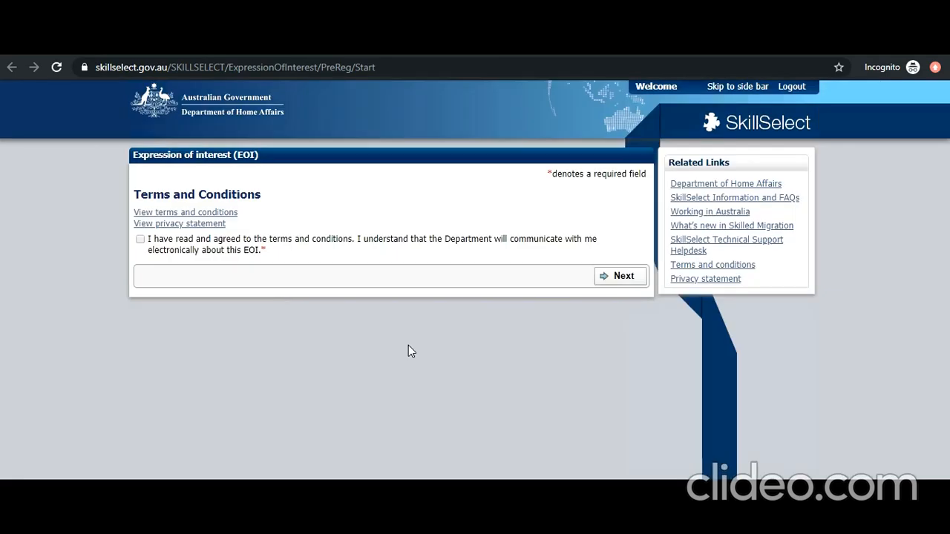
- Agree to the SkillSelect terms and conditions and move past the Notifications page
left_click(139, 241)
left_click(624, 280)
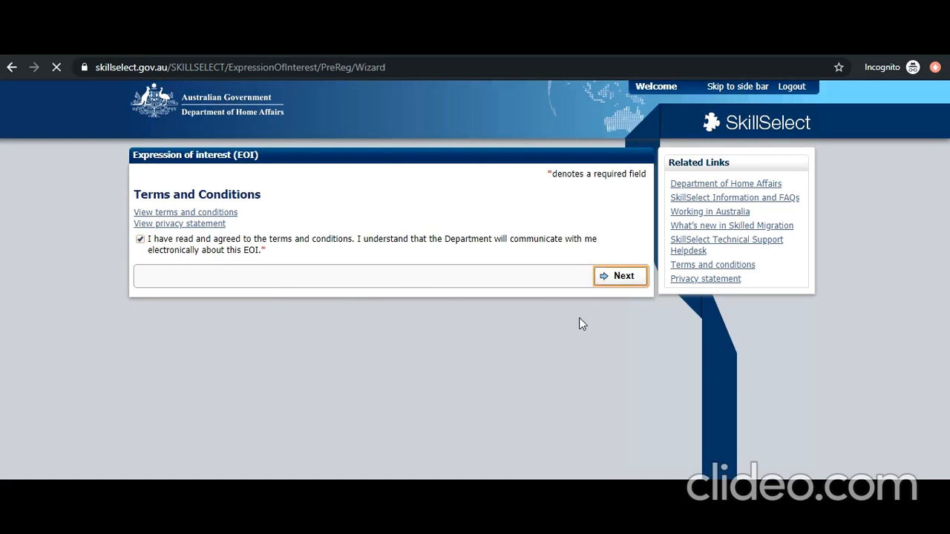
left_click(615, 454)
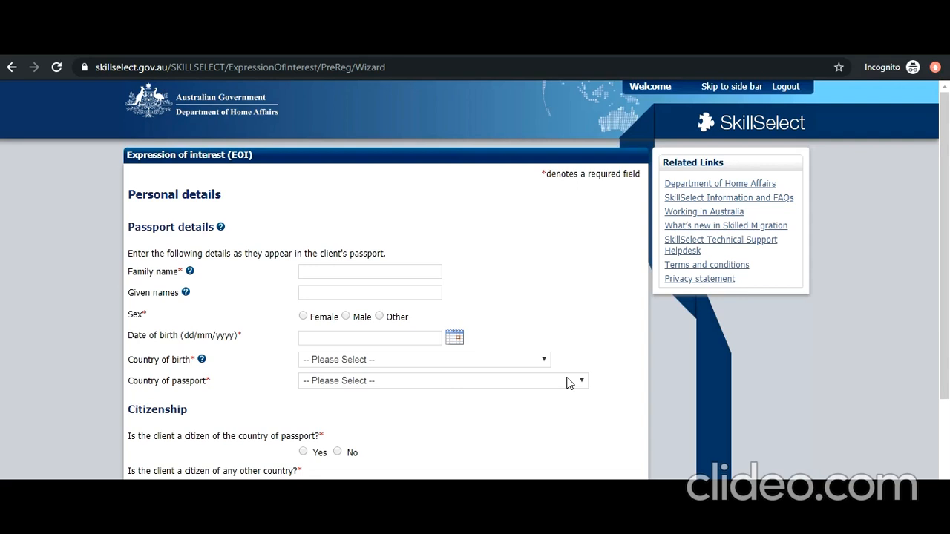
- Fill in the client's family and given names and set sex to Male
left_click(418, 269)
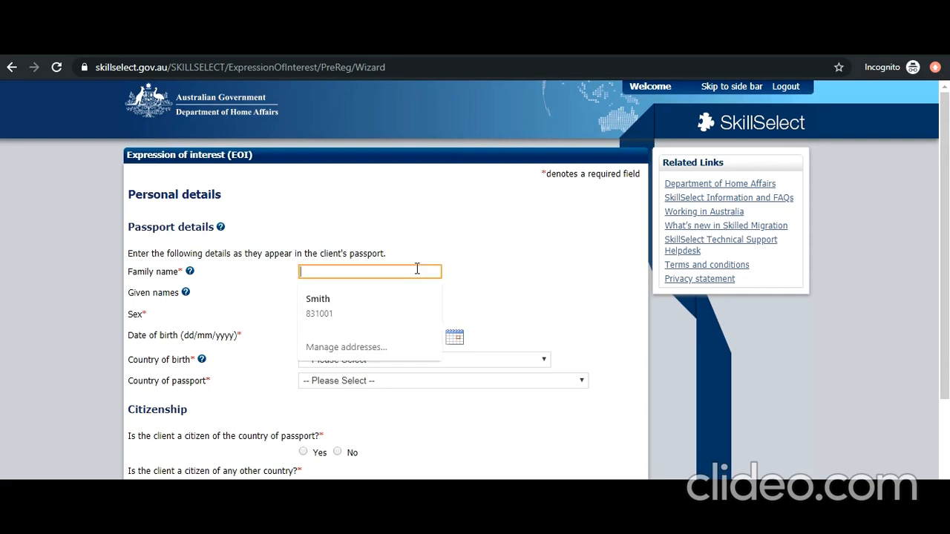
left_click(404, 302)
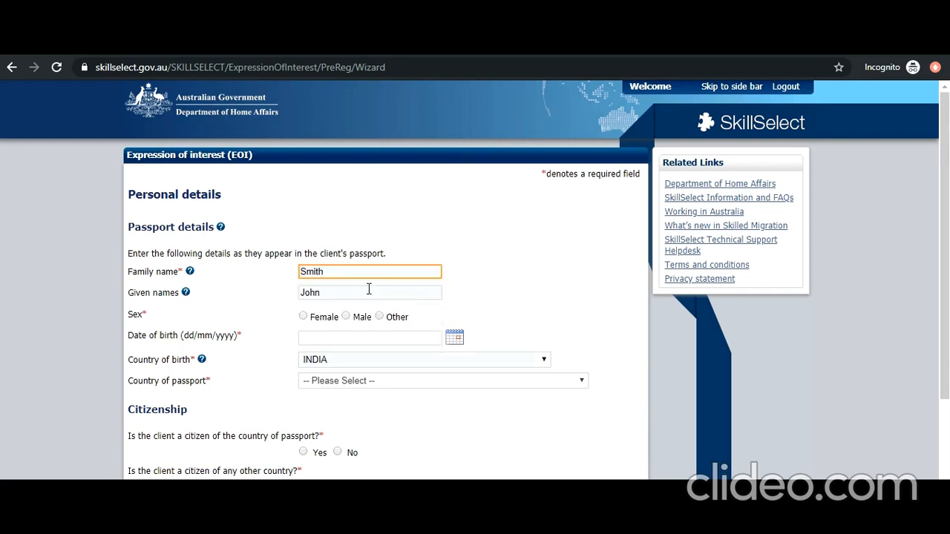
left_click(346, 316)
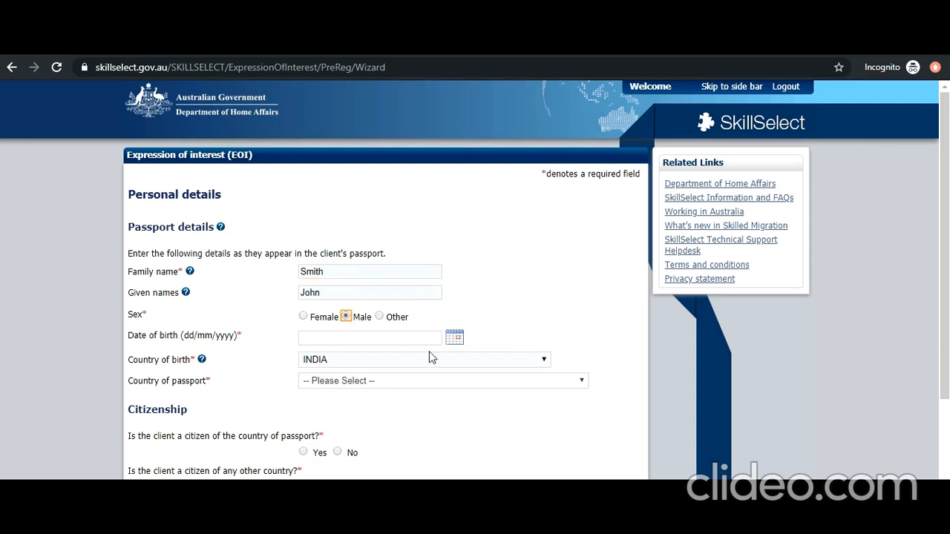
left_click(454, 338)
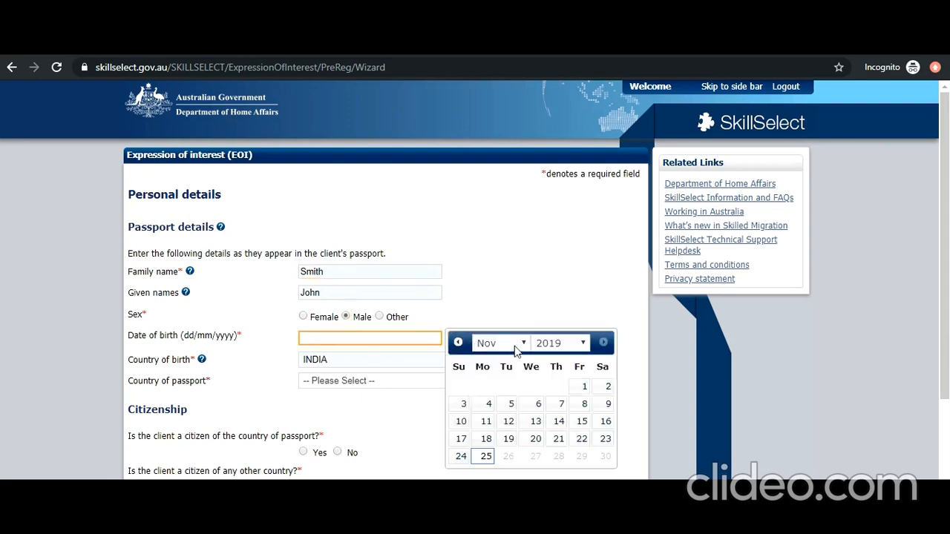
left_click(568, 347)
scroll(553, 273, "up", 4)
scroll(553, 274, "up", 4)
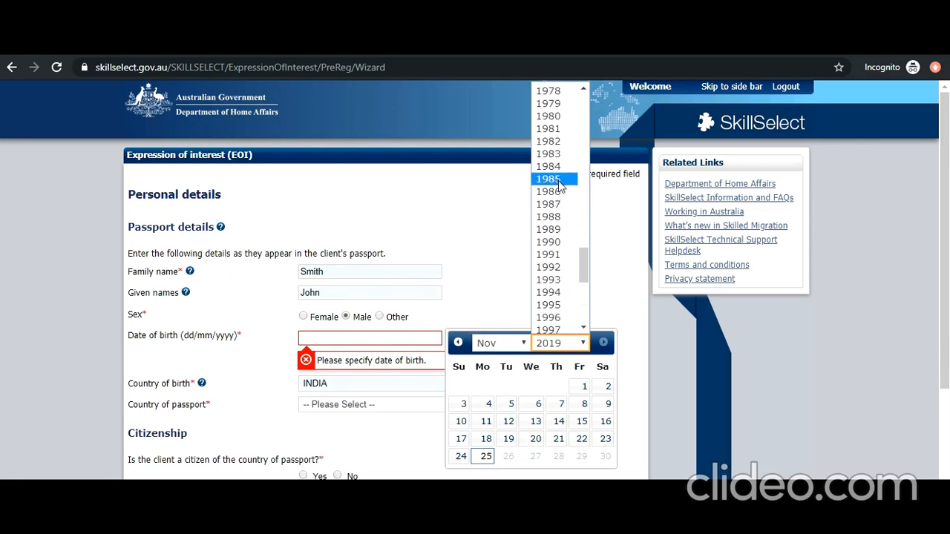
left_click(558, 230)
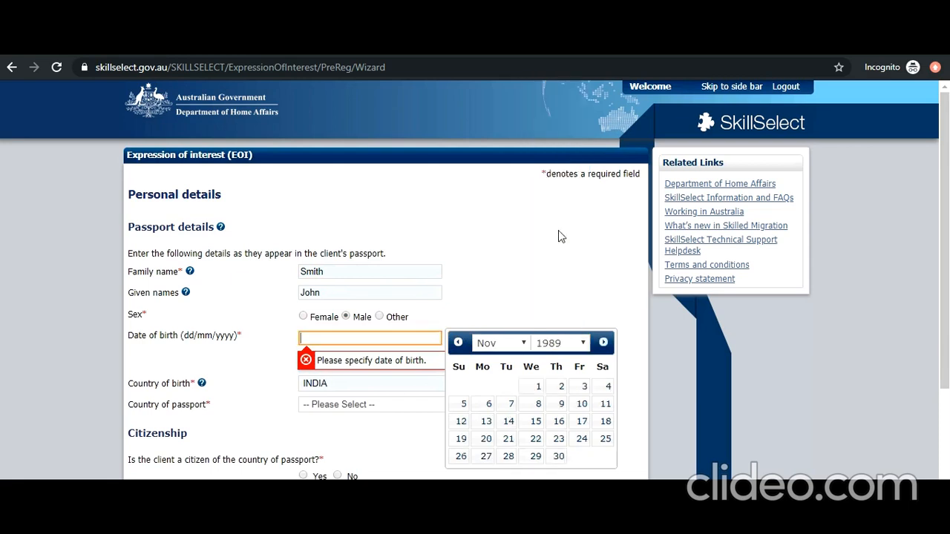
left_click(532, 387)
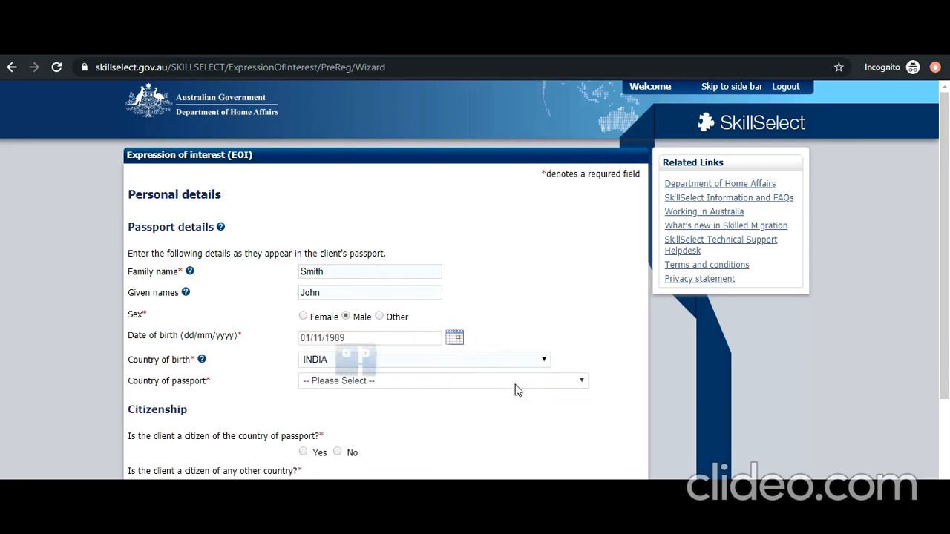
- Set country of passport to INDIA and confirm citizenship of that country
left_click(477, 386)
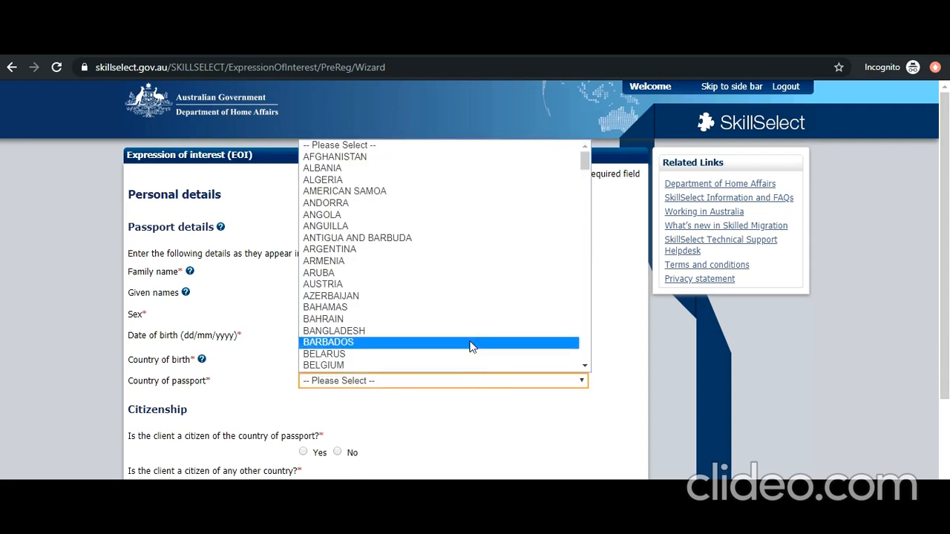
type("in")
left_click(458, 369)
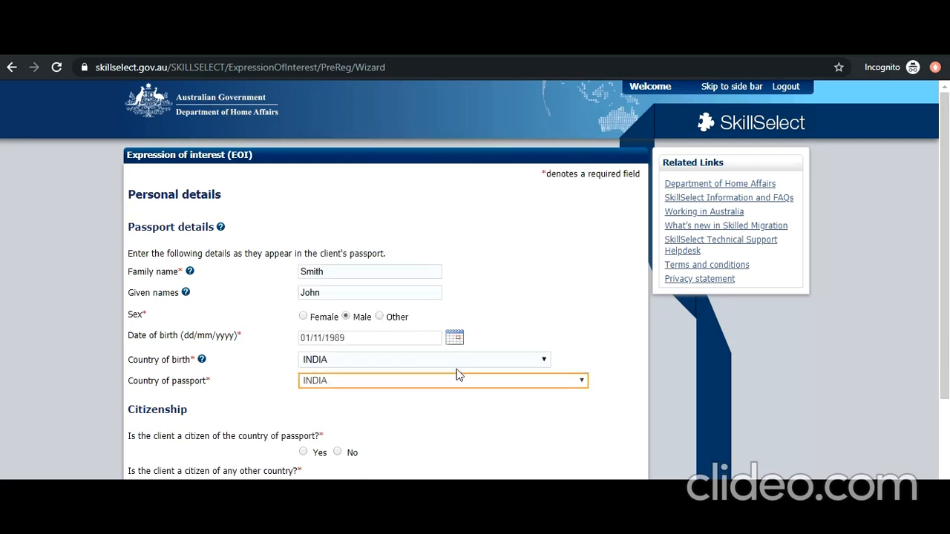
left_click(304, 454)
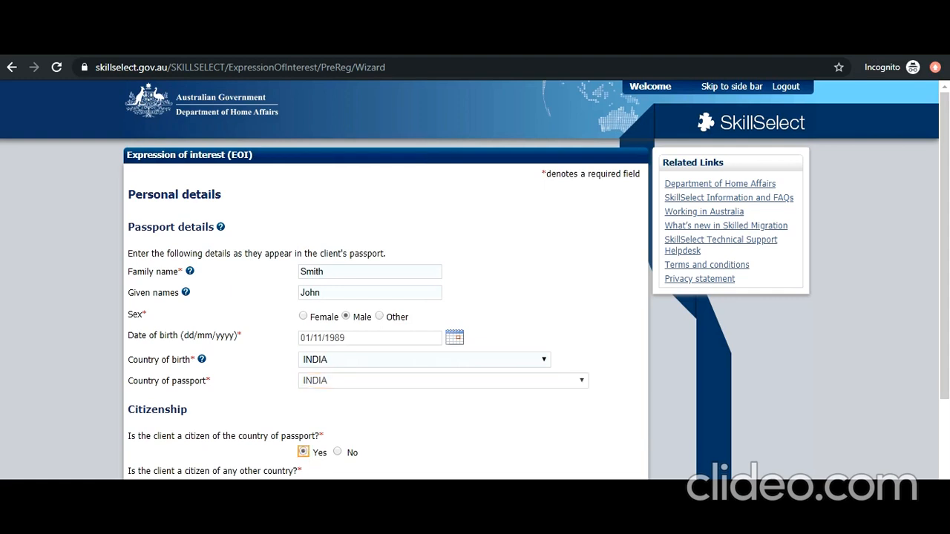
- Answer No to other citizenships and passports, residence INDIA, partner Yes, status MARRIED
left_click(337, 487)
scroll(319, 437, "down", 3)
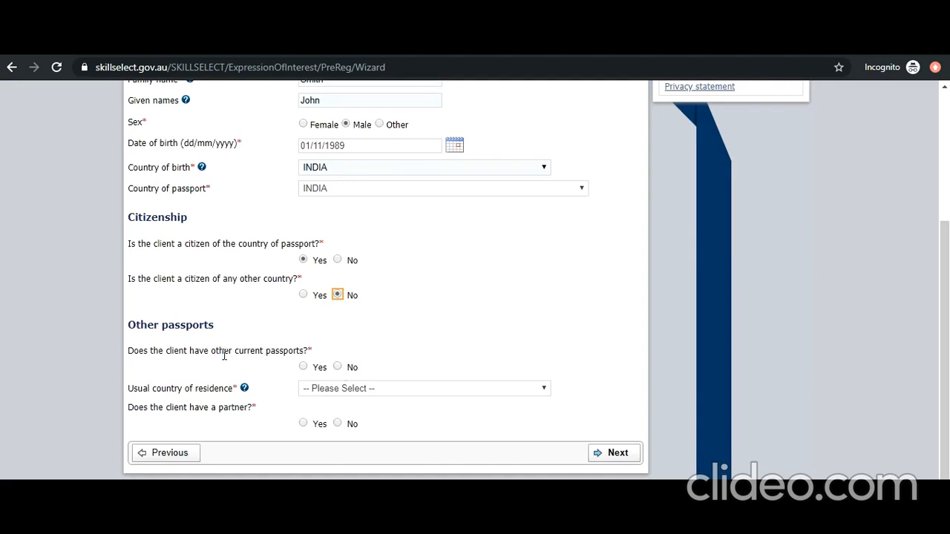
left_click(338, 367)
left_click(337, 393)
type("india")
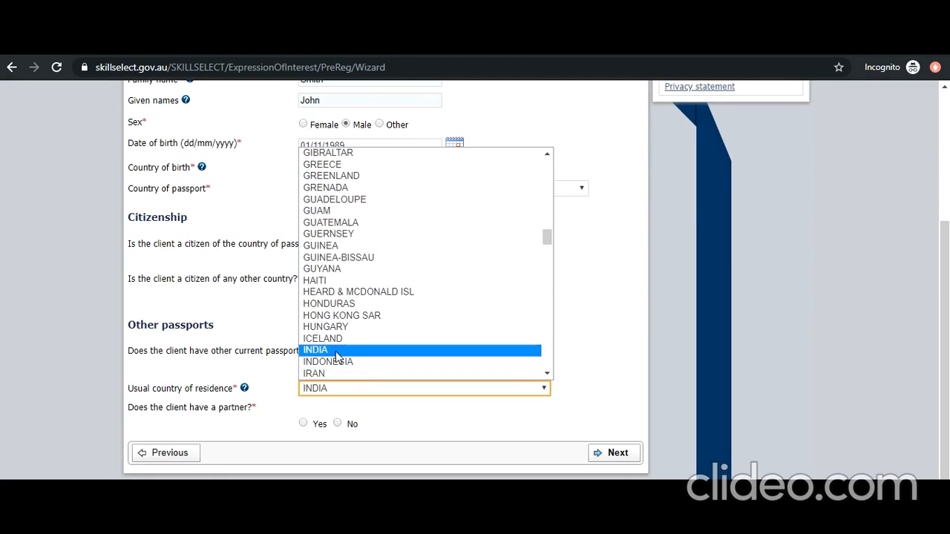
left_click(338, 349)
left_click(304, 423)
left_click(384, 446)
left_click(341, 477)
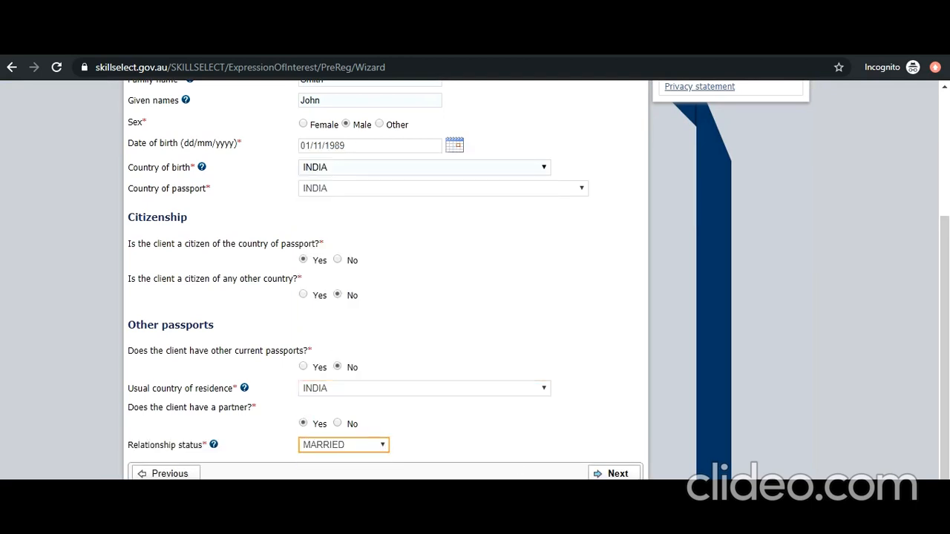
- Submit the personal details and confirm on the next page that they are correct
left_click(600, 474)
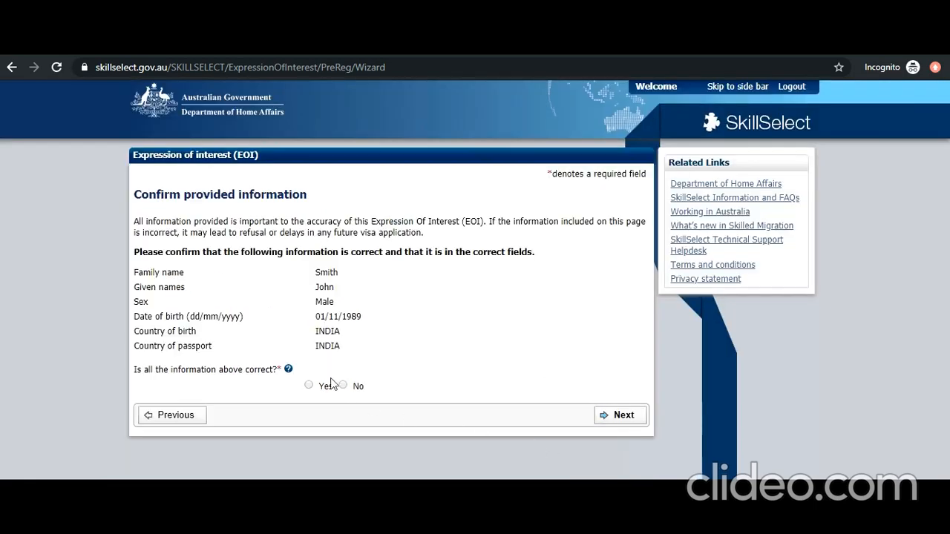
left_click(309, 388)
left_click(610, 417)
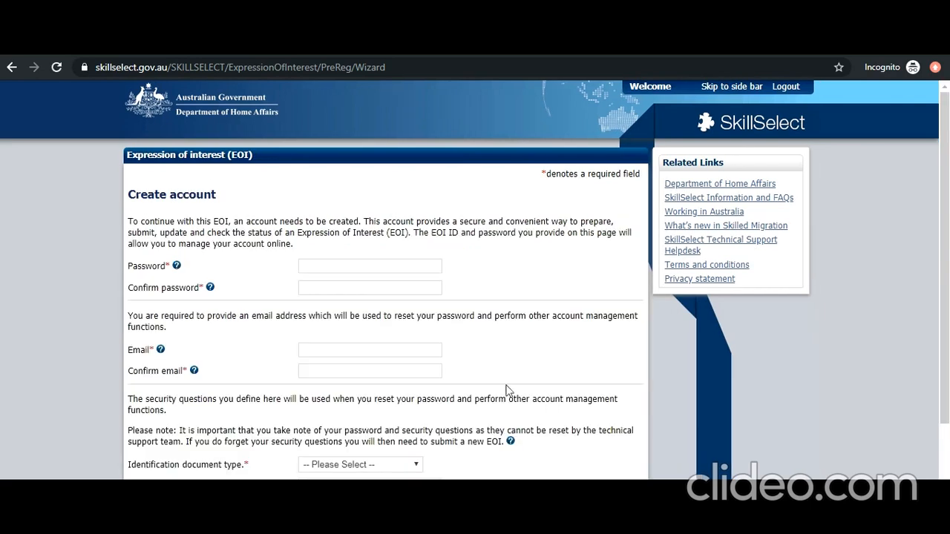
- Enter and confirm the account password and the account e-mail address
left_click(342, 265)
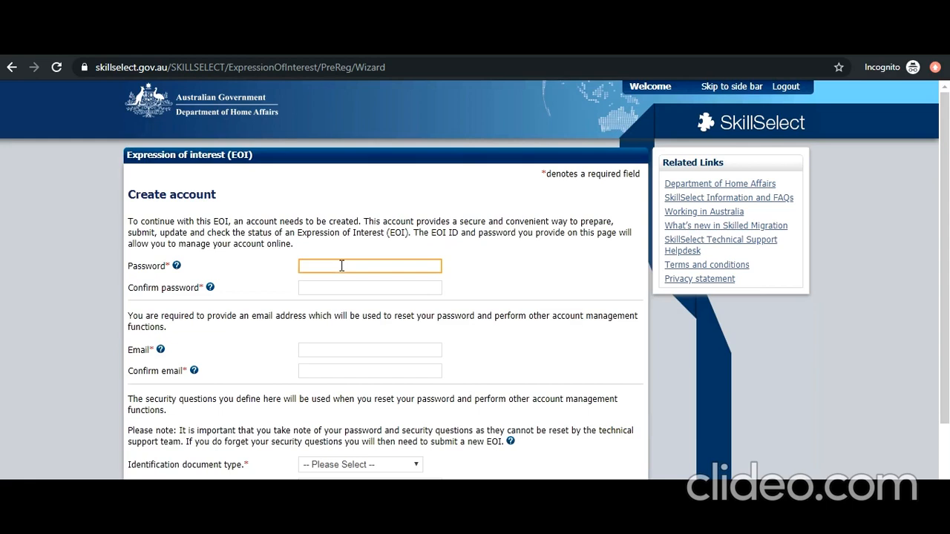
type("••••••••••••")
key("Tab")
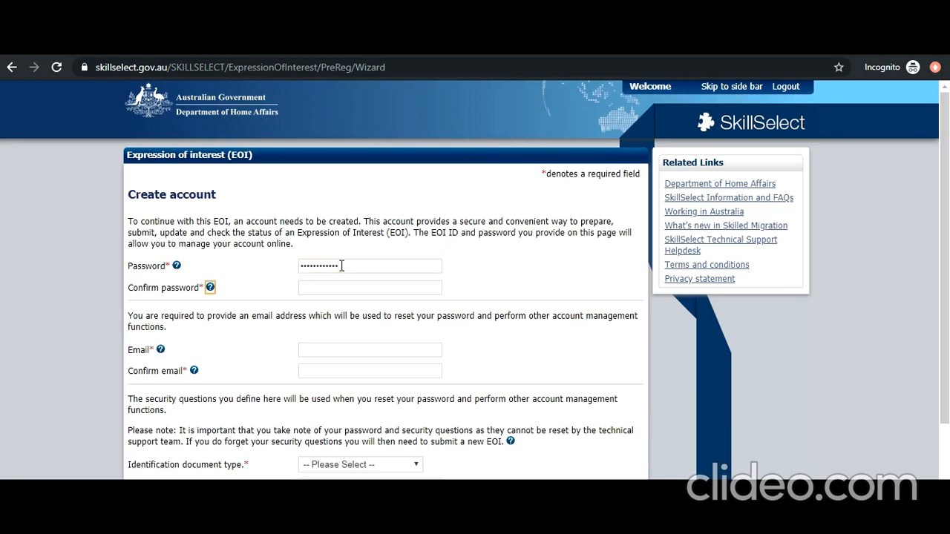
key("Tab")
type("••••••••••••")
key("Tab")
key("Tab")
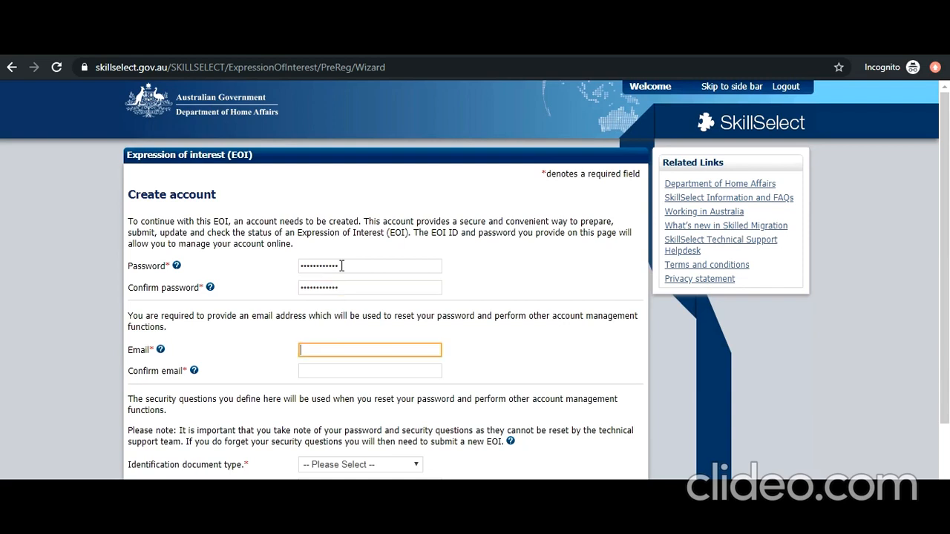
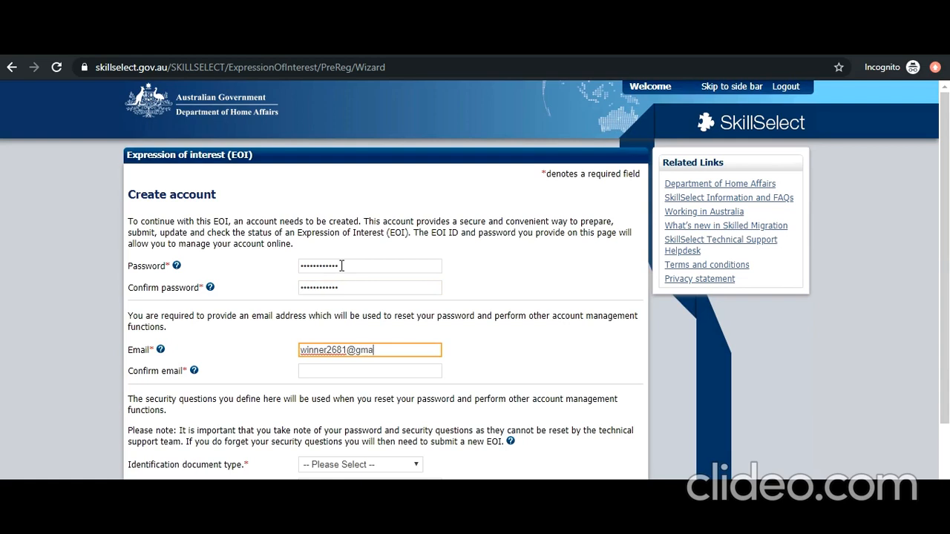
key("Tab")
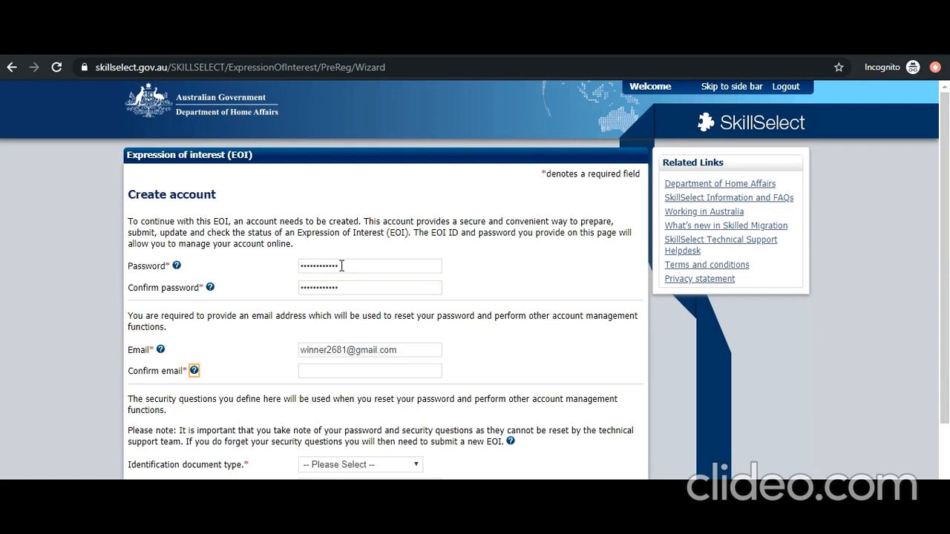
key("Tab")
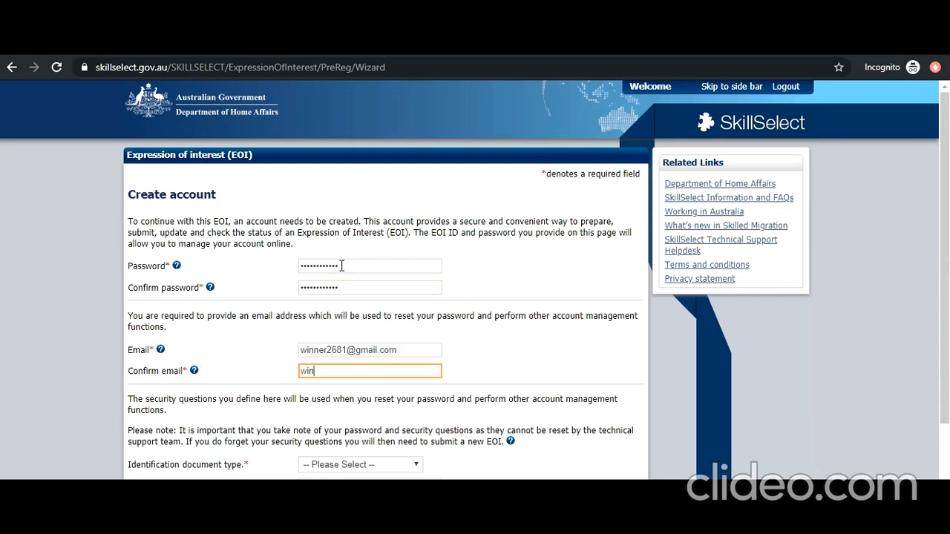
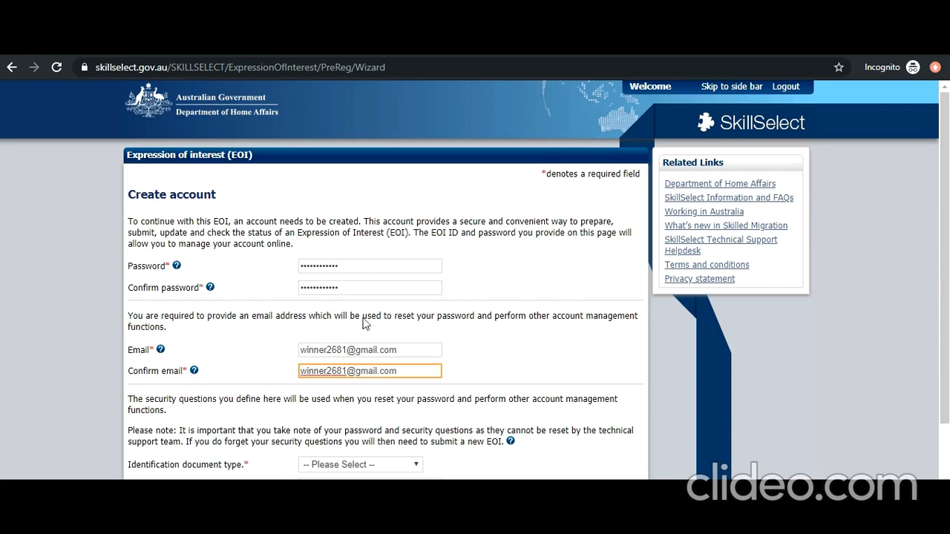
- Choose National identity document as the ID type and enter its document number
left_click(394, 464)
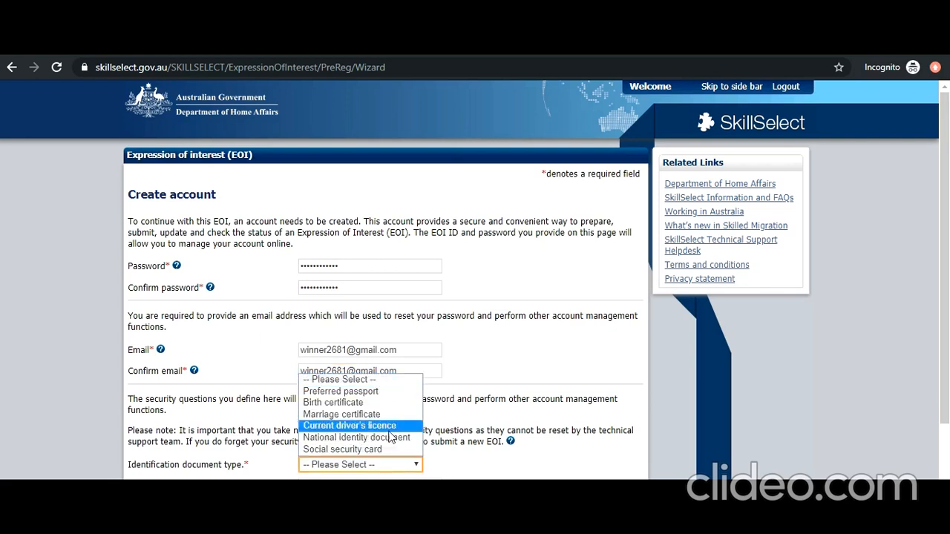
left_click(346, 438)
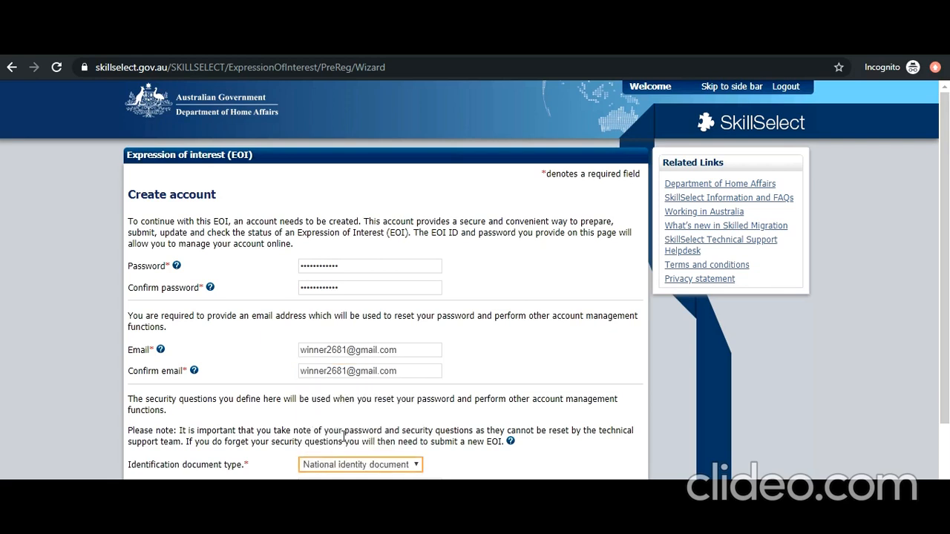
scroll(344, 437, "down", 2)
left_click(315, 347)
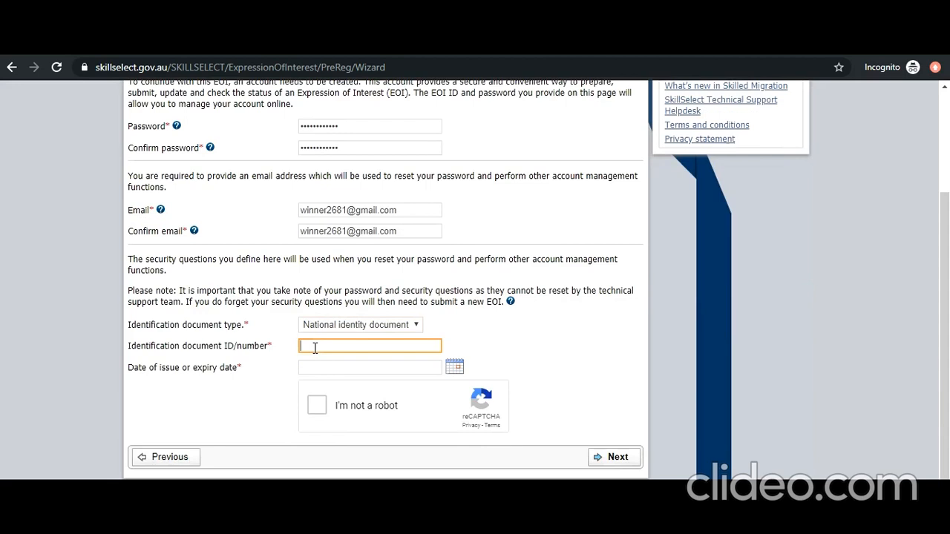
key("Tab")
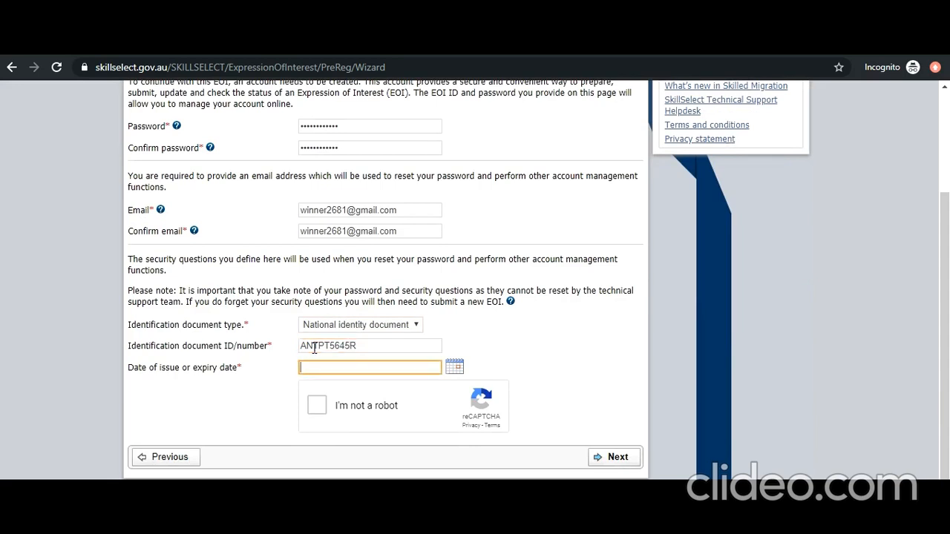
- Set the document date to 15/06/2011, tick the reCAPTCHA, and create the account
left_click(461, 377)
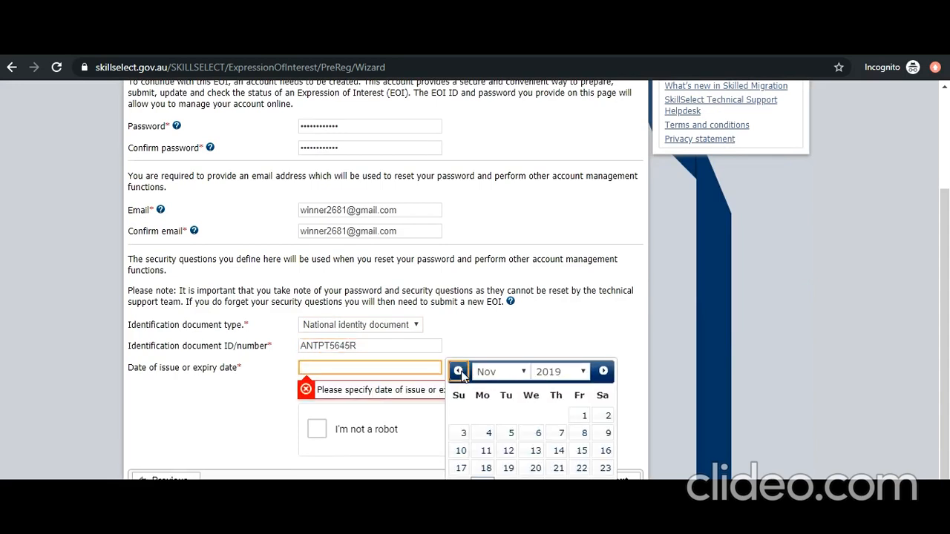
left_click(558, 377)
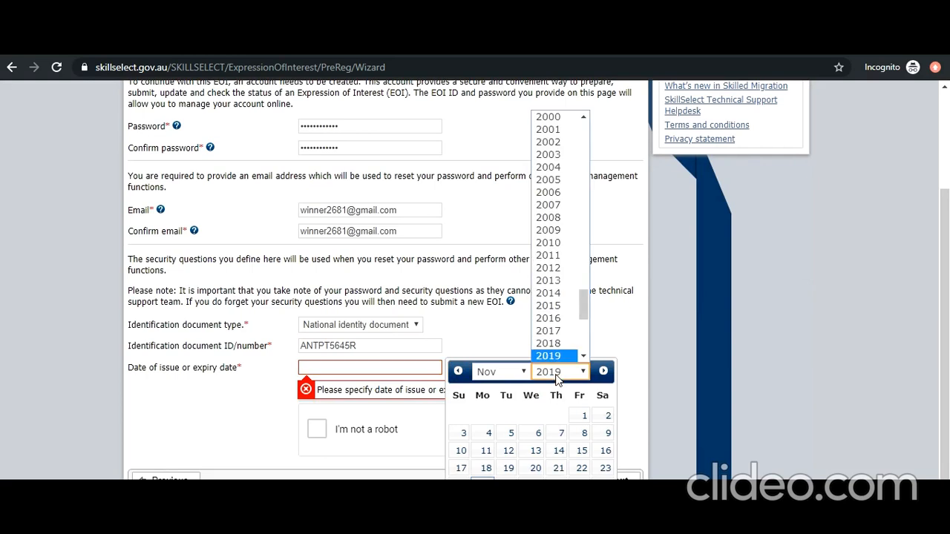
left_click(549, 255)
left_click(526, 372)
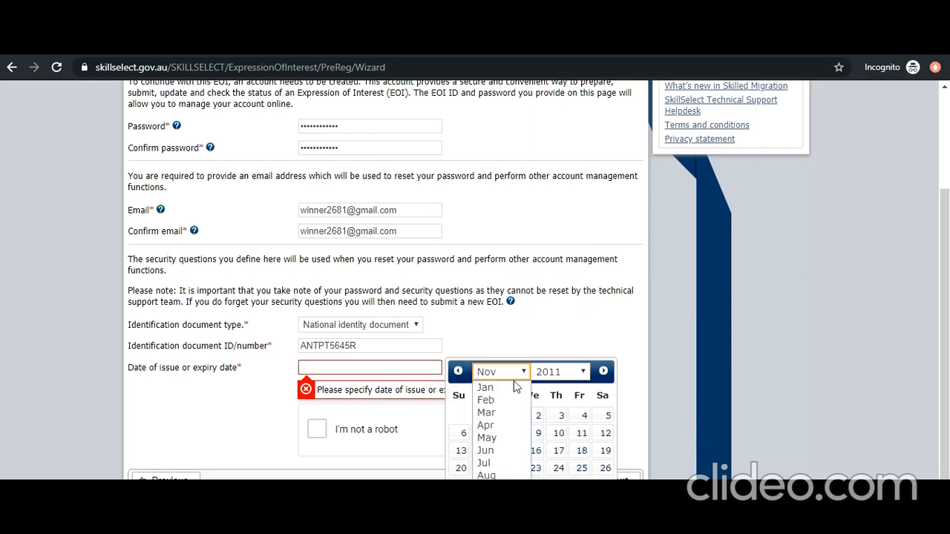
left_click(485, 451)
left_click(535, 451)
left_click(318, 406)
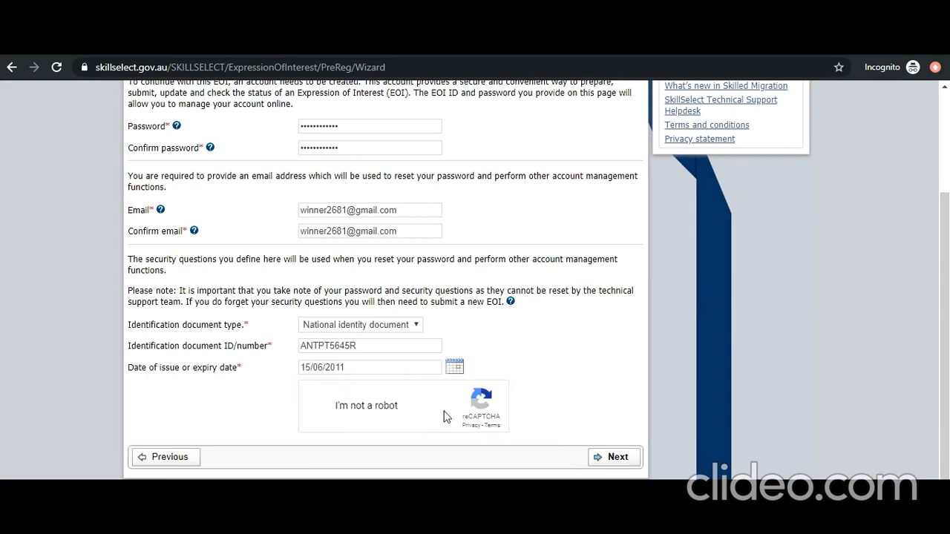
left_click(615, 457)
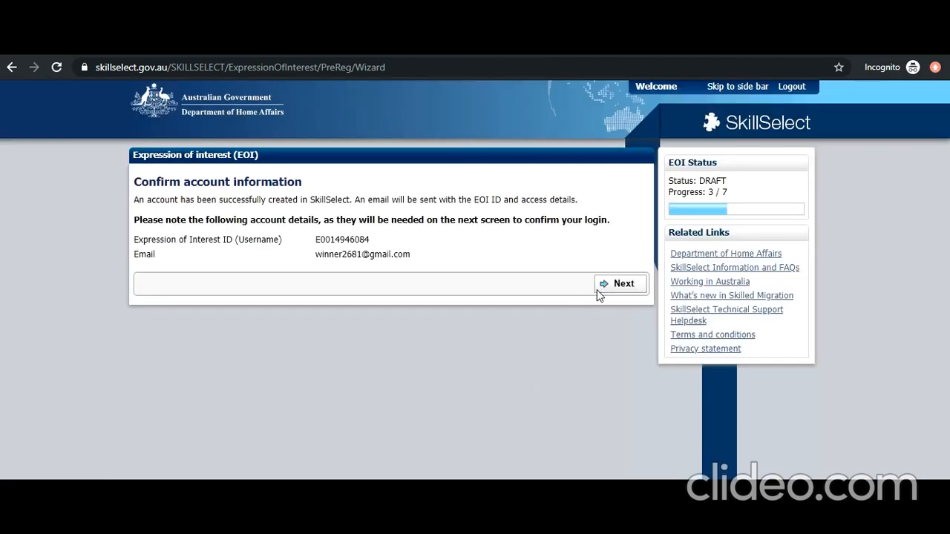
- Go on to the login page, accept the important notice, then switch to the Gmail welcome e-mail
left_click(603, 290)
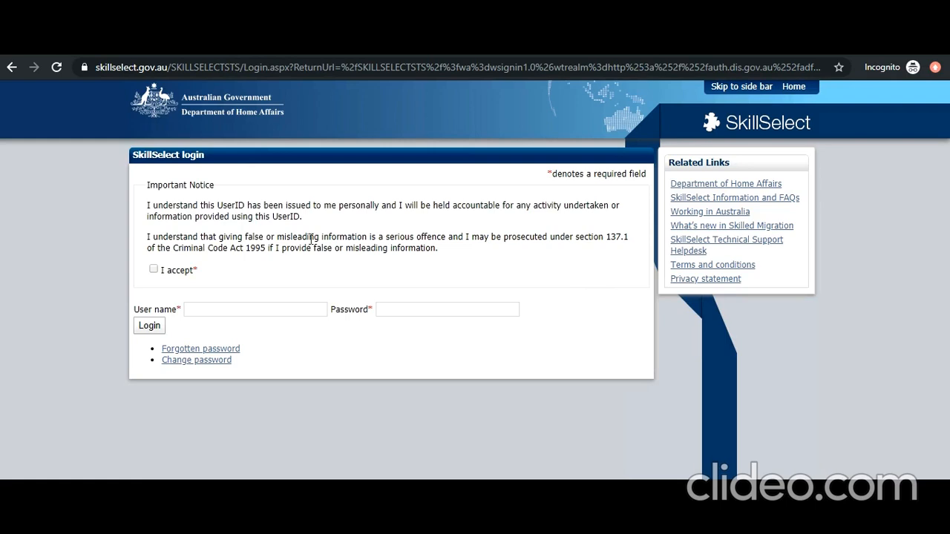
left_click(152, 270)
key("alt+Tab")
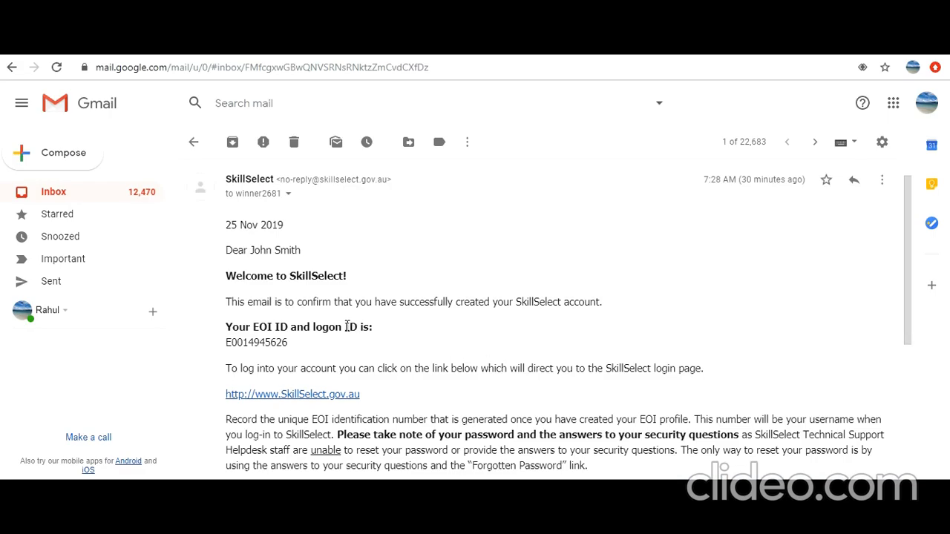
- Copy the EOI ID from the welcome e-mail into the SkillSelect login user name
left_click_drag(288, 342, 224, 342)
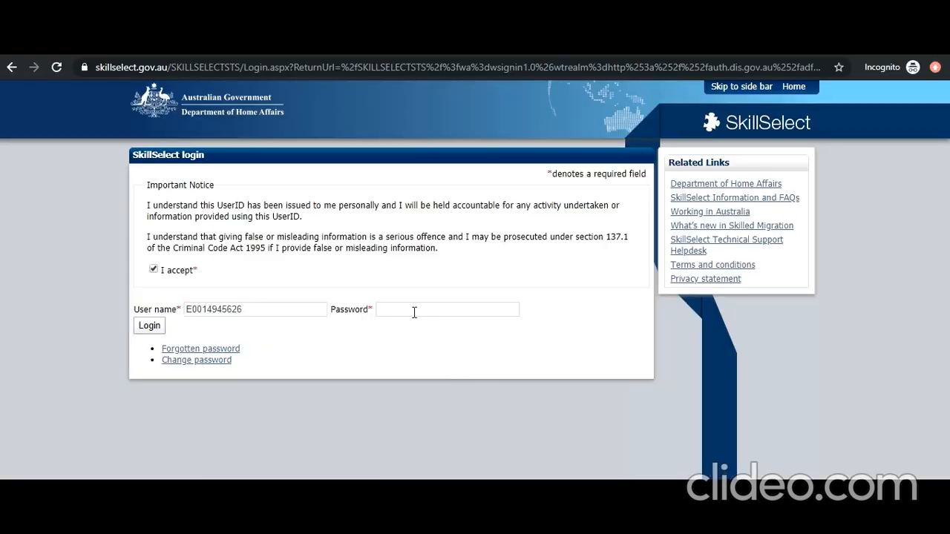
left_click(414, 311)
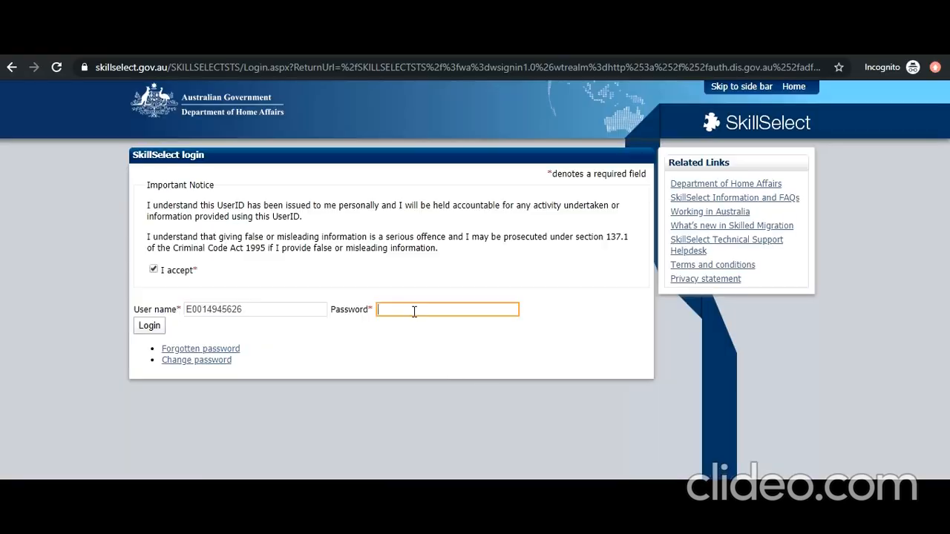
- Enter the account password and log in to SkillSelect
type("••••••••••••")
left_click(154, 331)
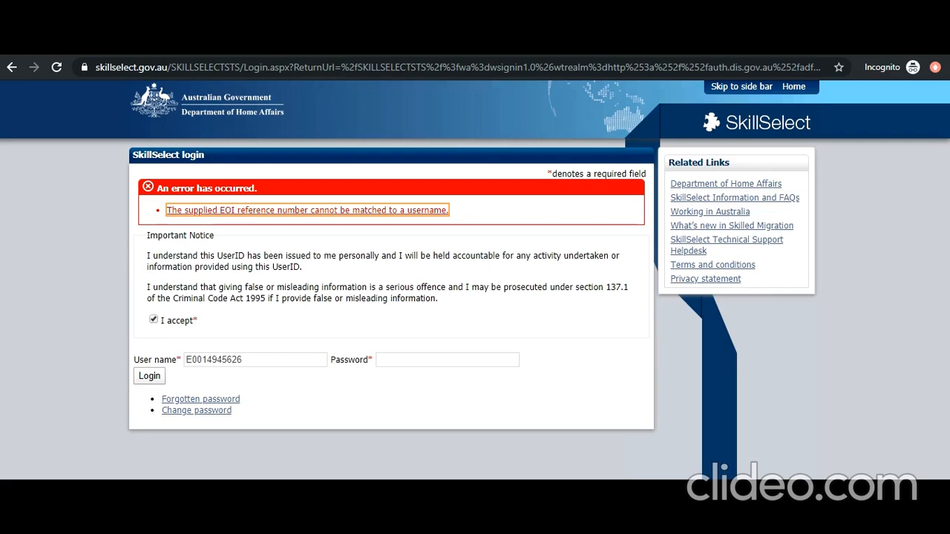
left_click(771, 441)
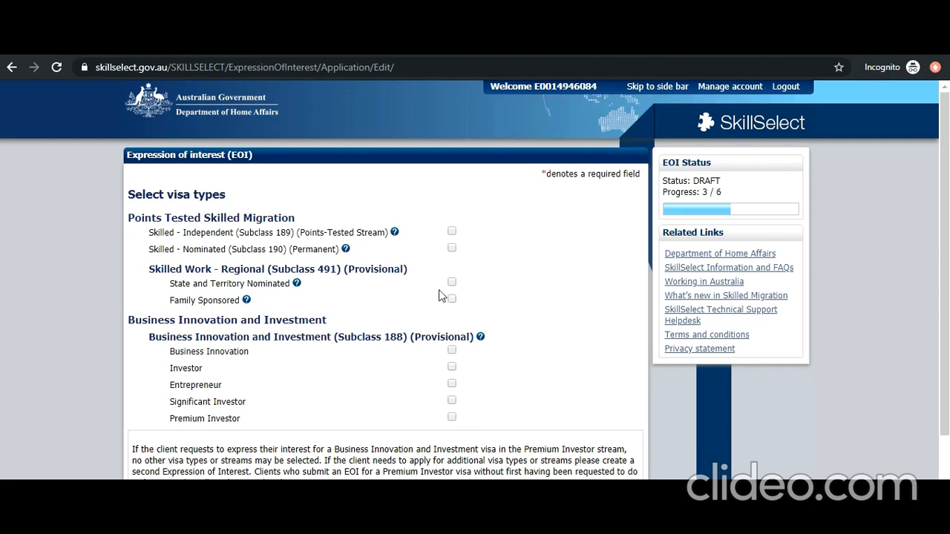
- Tick visa subclasses 189, 190, and both 491 streams (State/Territory Nominated, Family Sponsored)
left_click(451, 232)
left_click(452, 248)
left_click(452, 282)
left_click(452, 298)
scroll(345, 407, "down", 2)
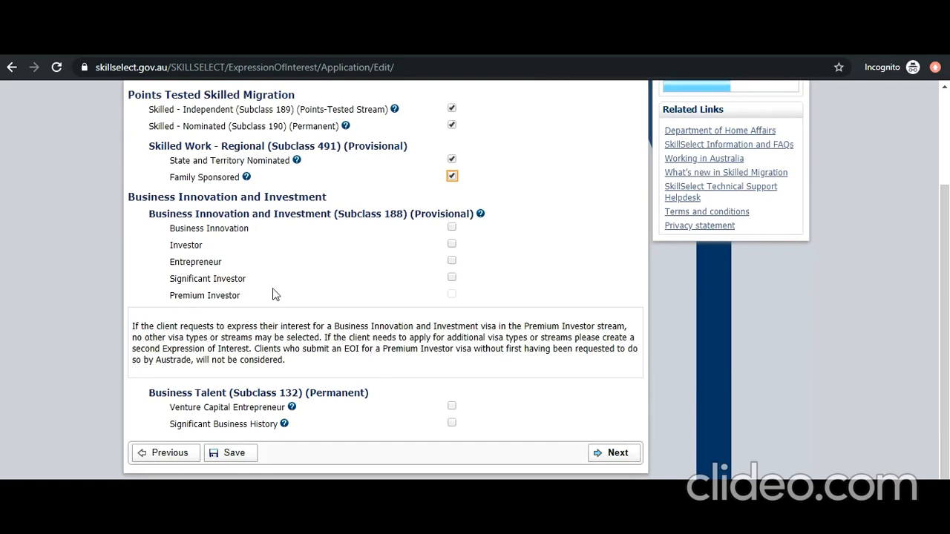
left_click(613, 454)
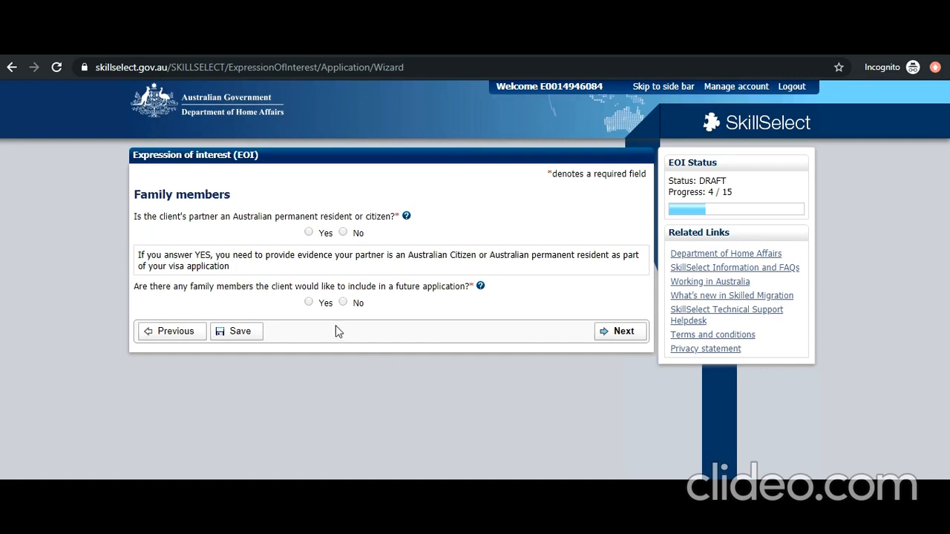
- Answer No, Yes, Yes to the family questions, with 1 family member
left_click(343, 233)
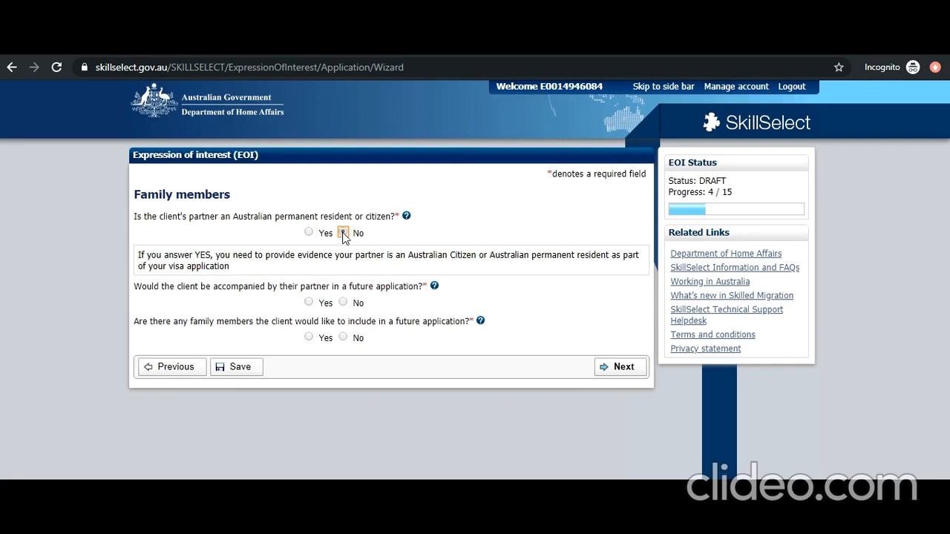
left_click(308, 302)
left_click(307, 338)
left_click(308, 360)
type("1")
left_click(613, 391)
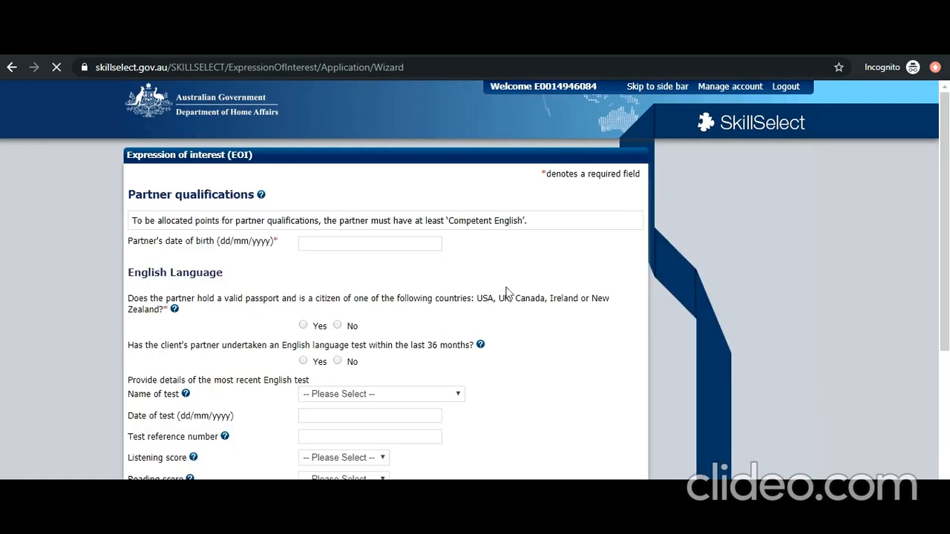
left_click(402, 243)
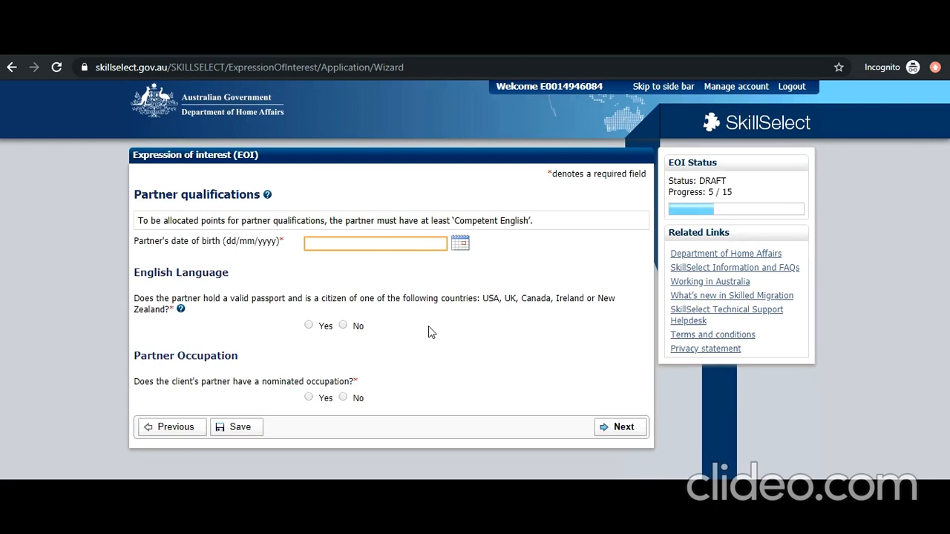
left_click(461, 244)
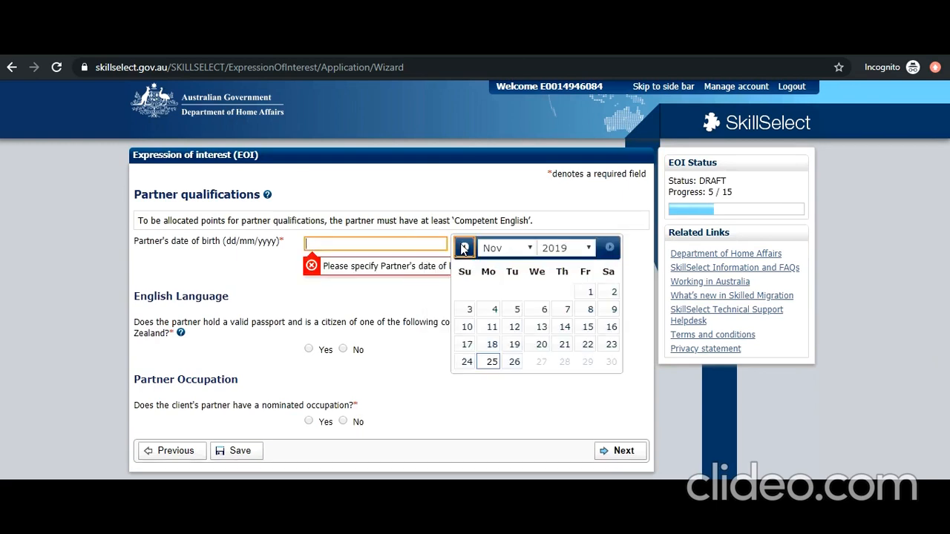
left_click(562, 248)
scroll(562, 454, "up", 5)
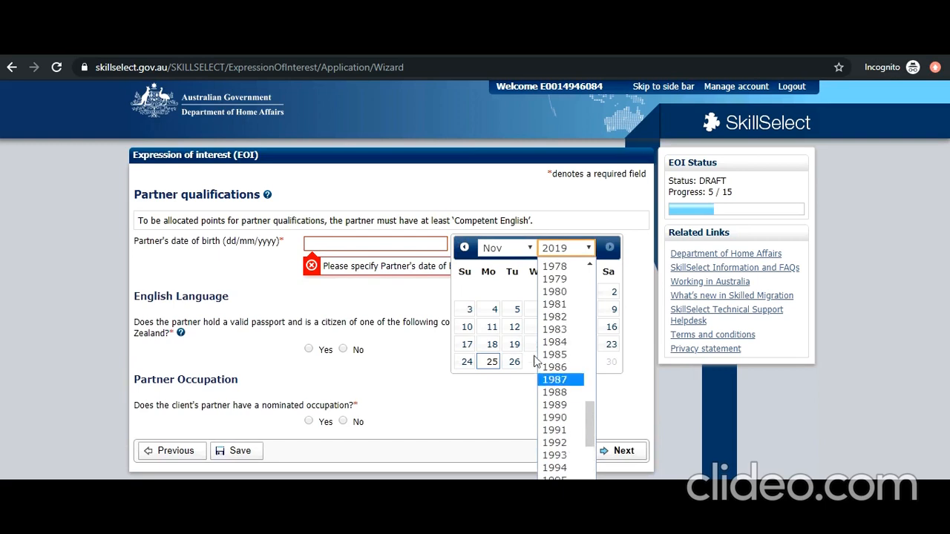
left_click(559, 393)
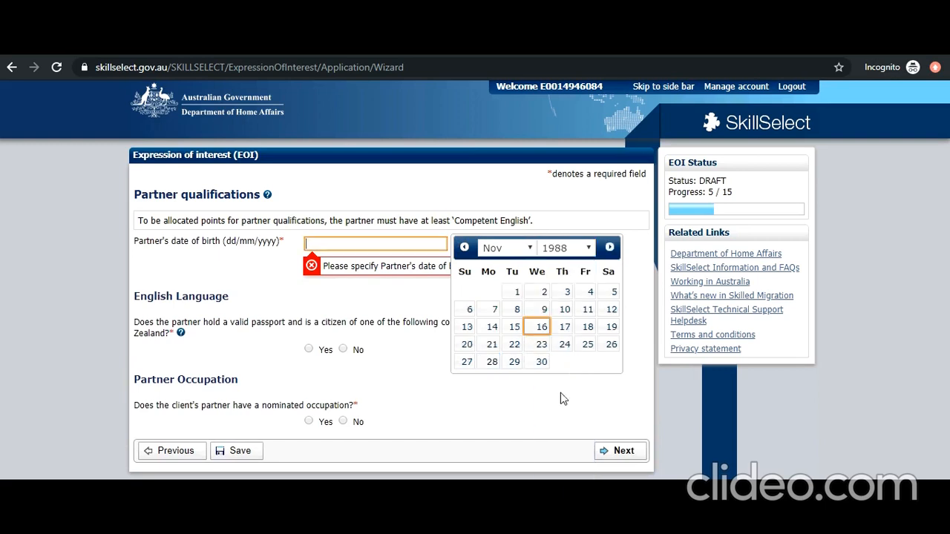
left_click(517, 292)
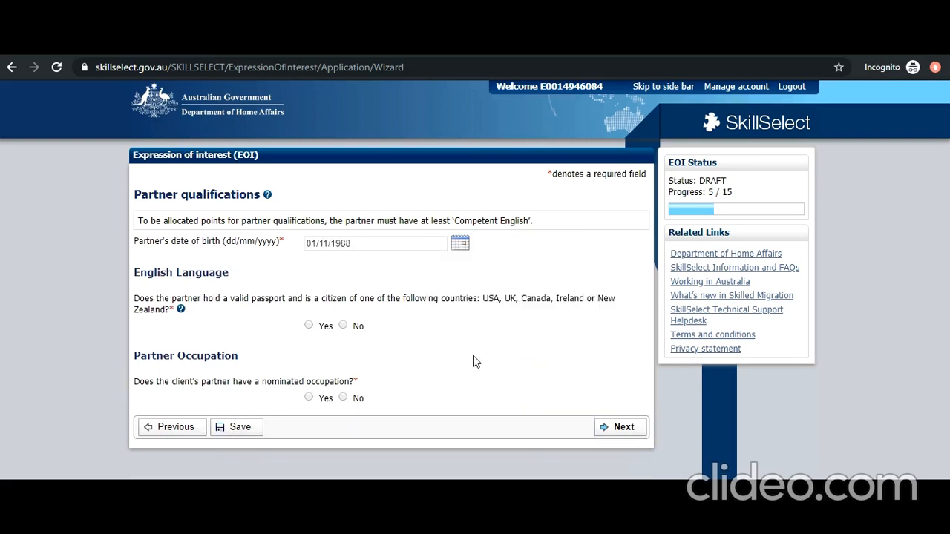
- Answer No to the passport question, Yes to a recent English test, and choose IELTS dated 14/05/2019
left_click(344, 324)
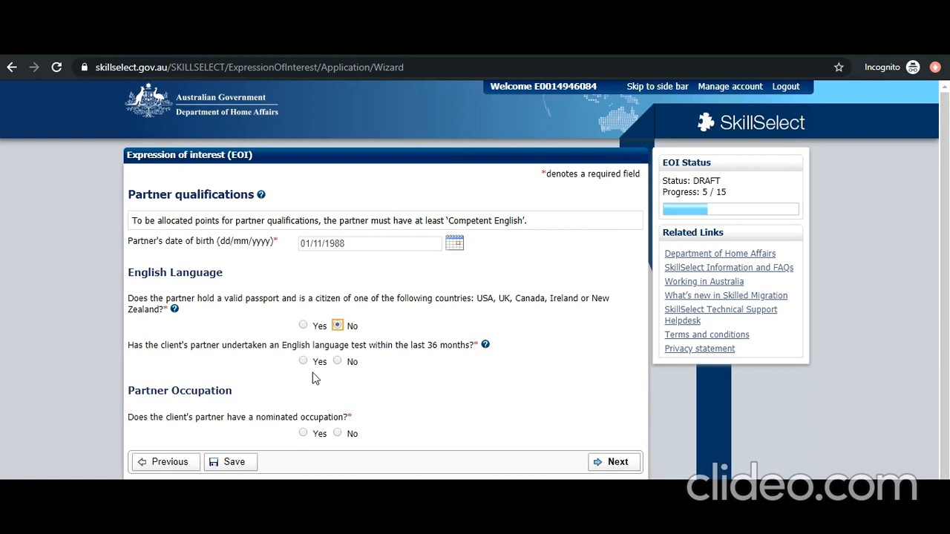
left_click(303, 361)
left_click(407, 399)
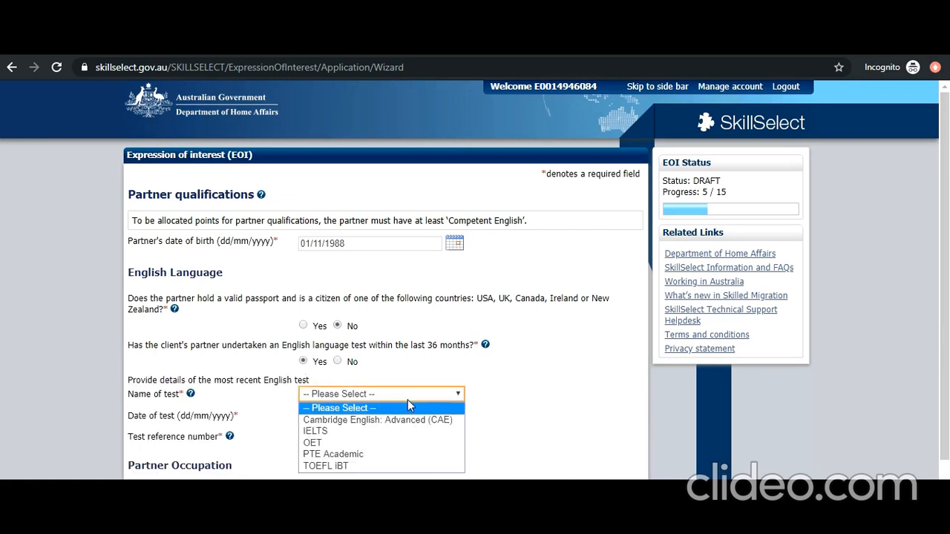
left_click(405, 432)
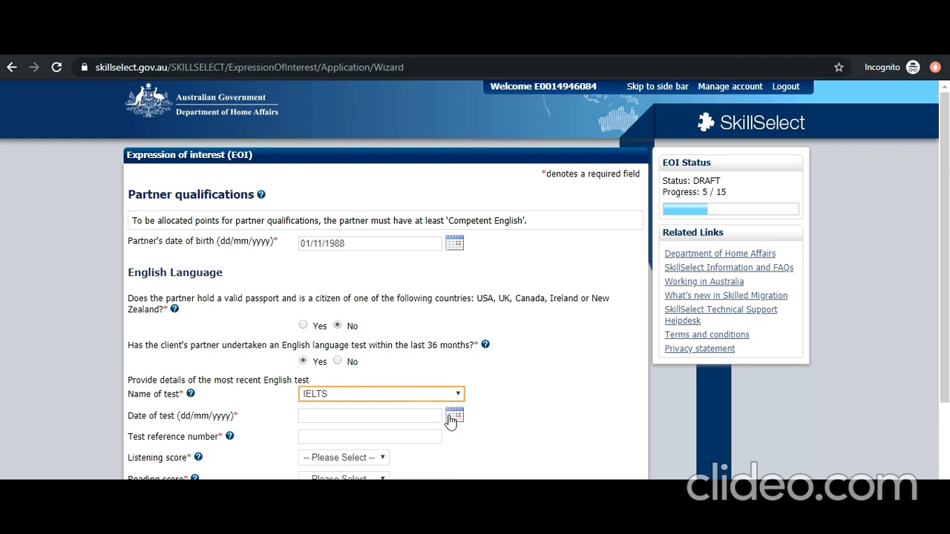
left_click(452, 418)
left_click(498, 266)
left_click(488, 330)
left_click(508, 343)
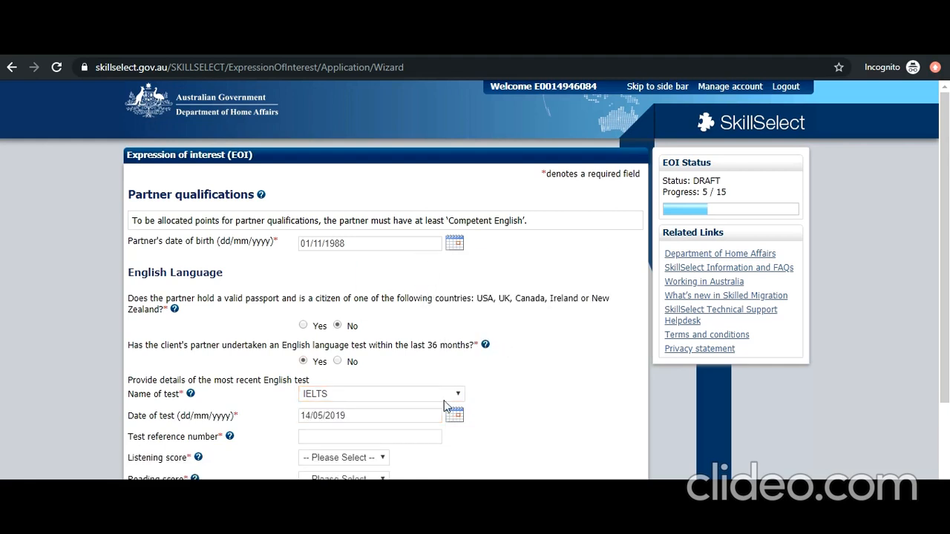
scroll(401, 405, "down", 2)
left_click(354, 297)
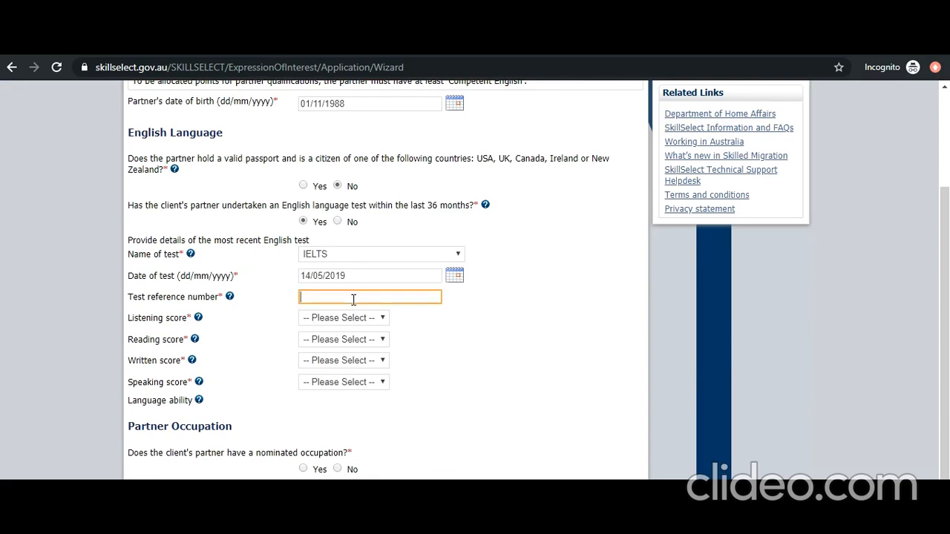
left_click(356, 317)
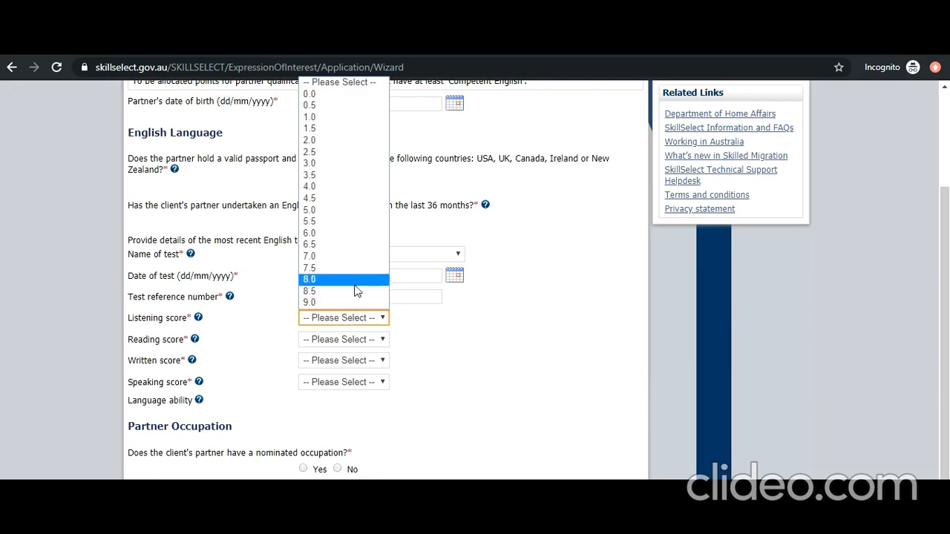
left_click(355, 282)
left_click(365, 340)
left_click(364, 303)
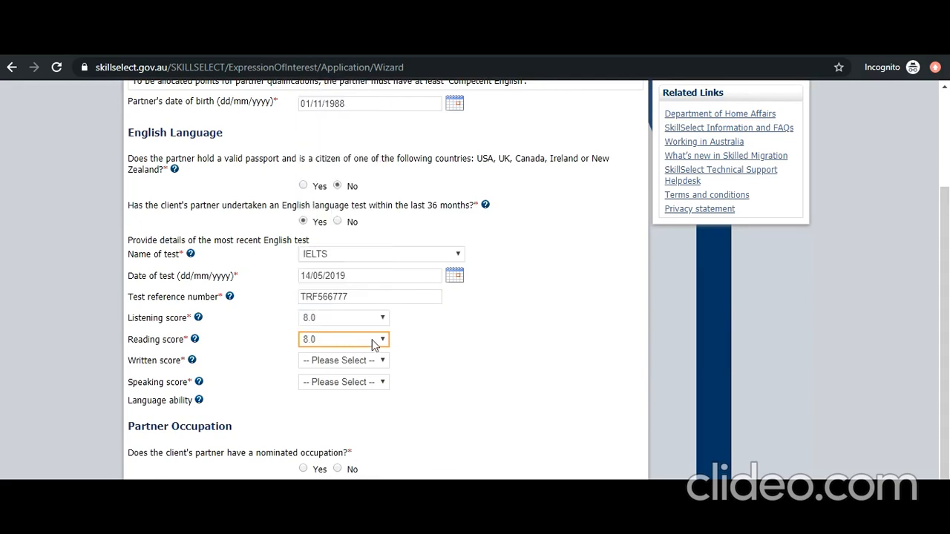
left_click(375, 361)
left_click(364, 325)
left_click(371, 382)
left_click(366, 410)
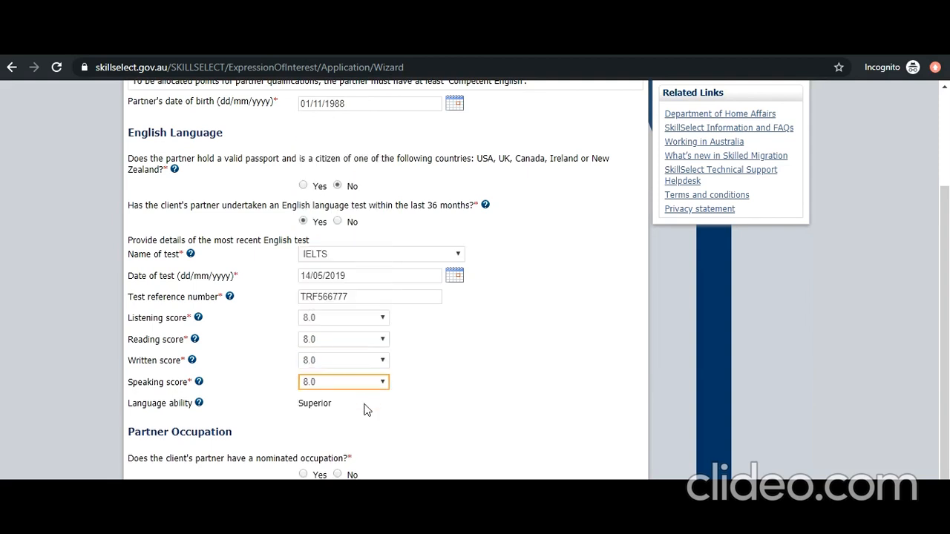
- Answer Yes to the partner having a nominated occupation
scroll(371, 425, "down", 1)
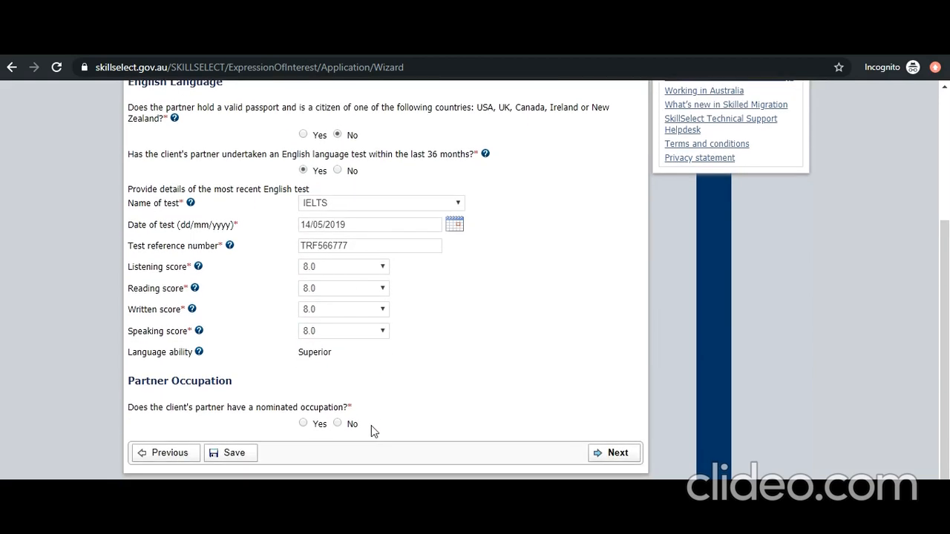
left_click(304, 424)
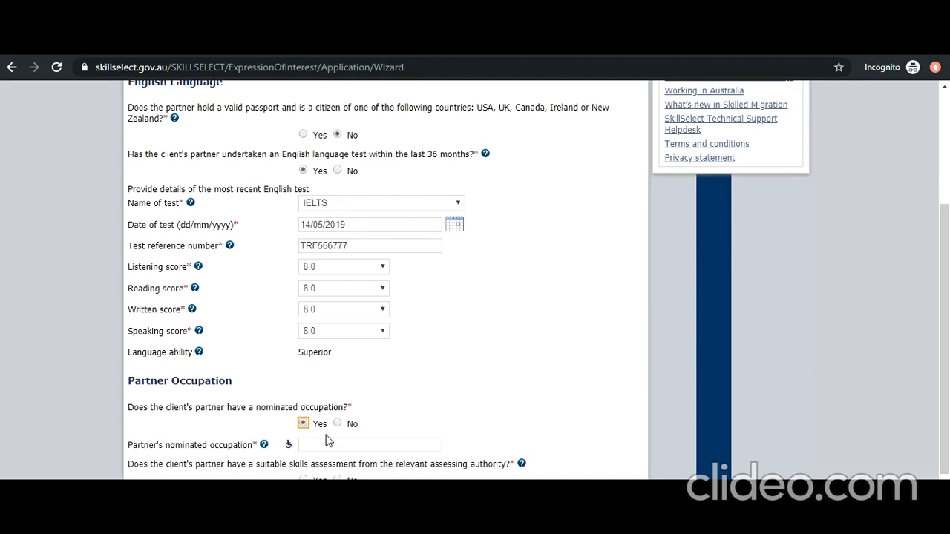
scroll(327, 440, "down", 1)
- Select Software Engineer - 261313 as the partner's nominated occupation
left_click(289, 375)
scroll(388, 445, "down", 4)
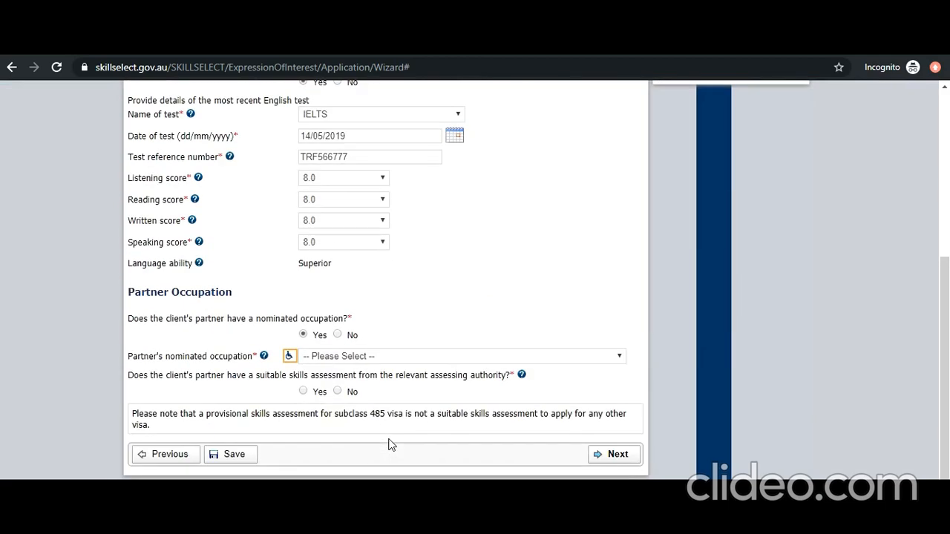
left_click(374, 357)
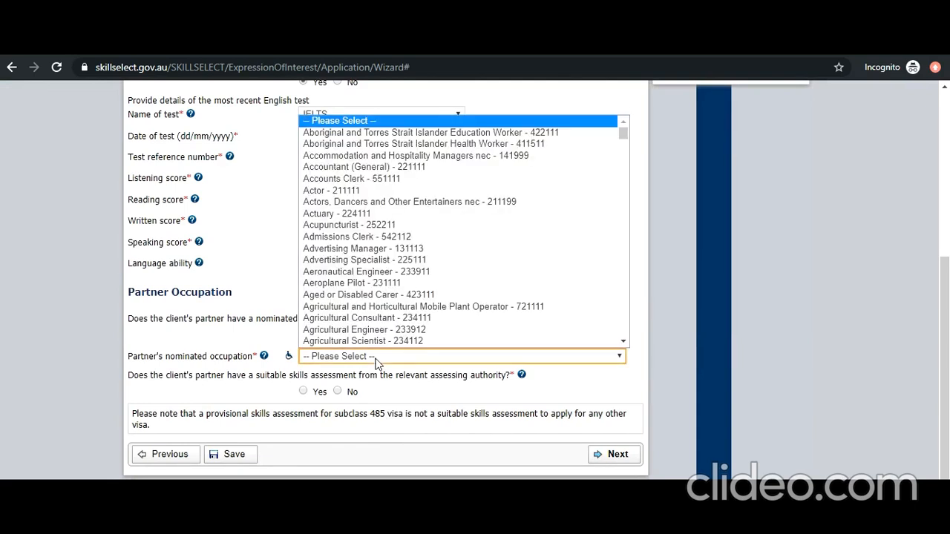
scroll(378, 334, "down", 20)
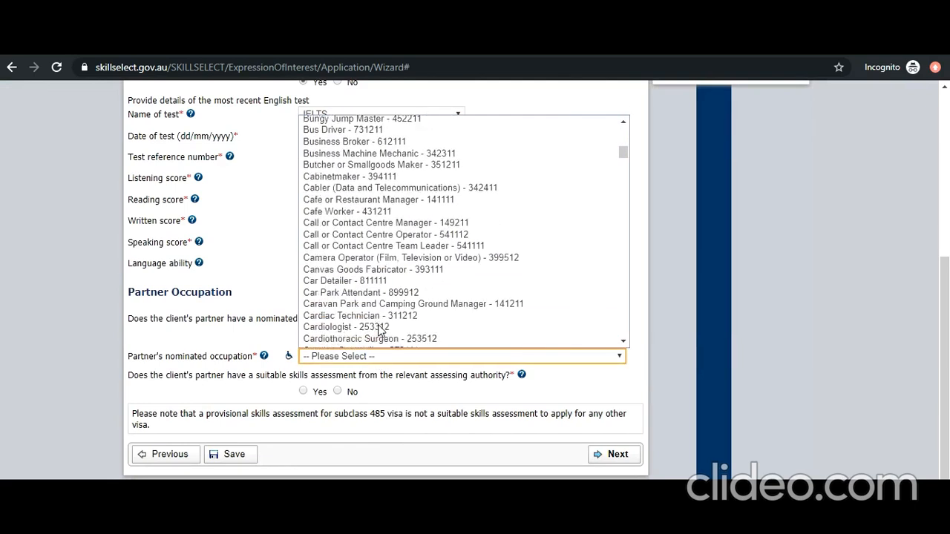
scroll(379, 330, "down", 20)
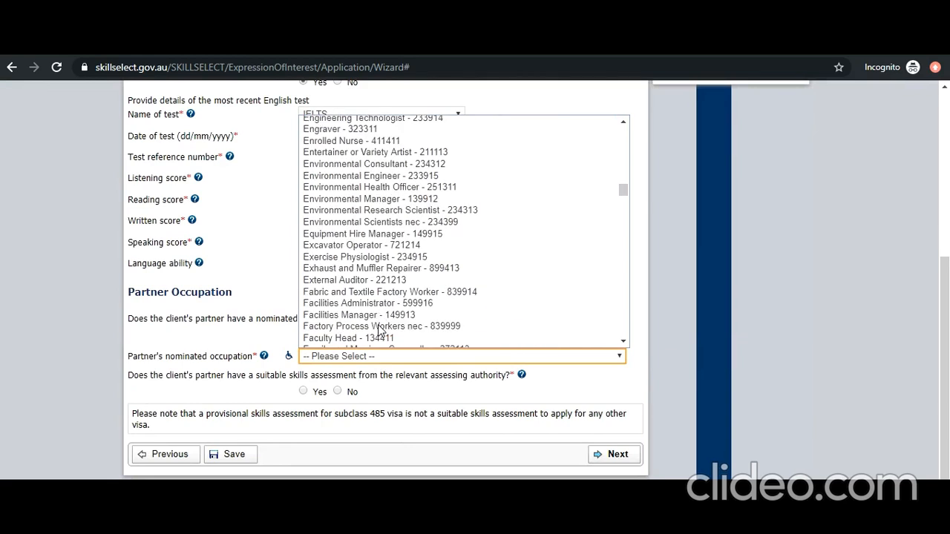
scroll(378, 331, "down", 20)
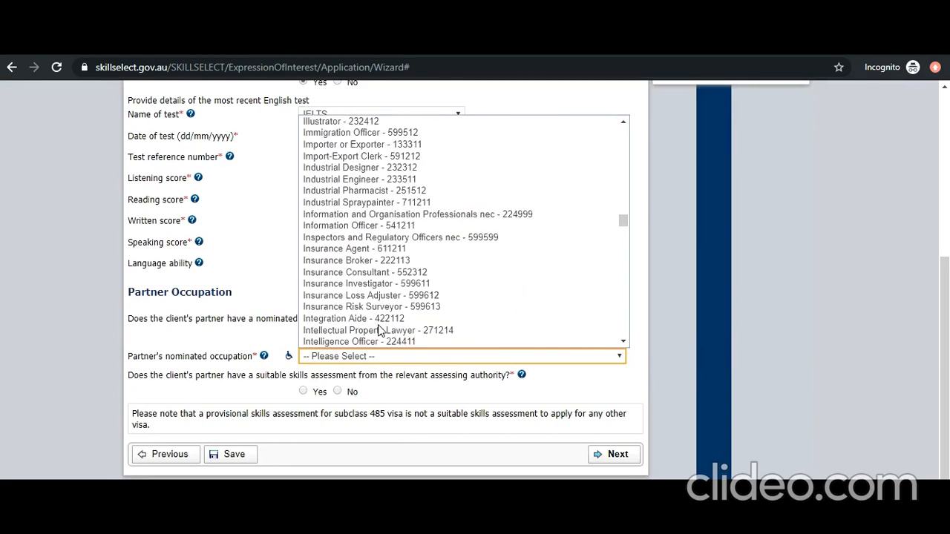
scroll(379, 330, "down", 20)
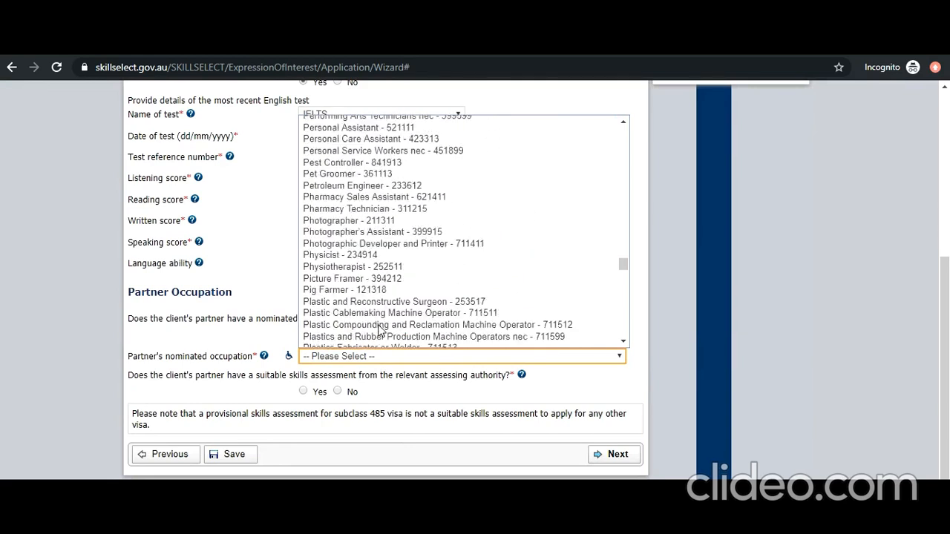
scroll(378, 330, "down", 20)
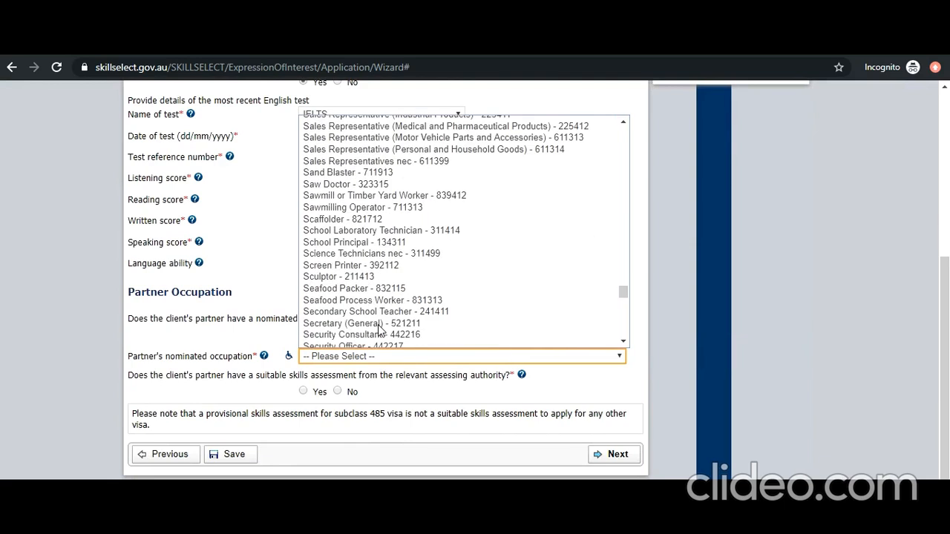
scroll(378, 331, "down", 4)
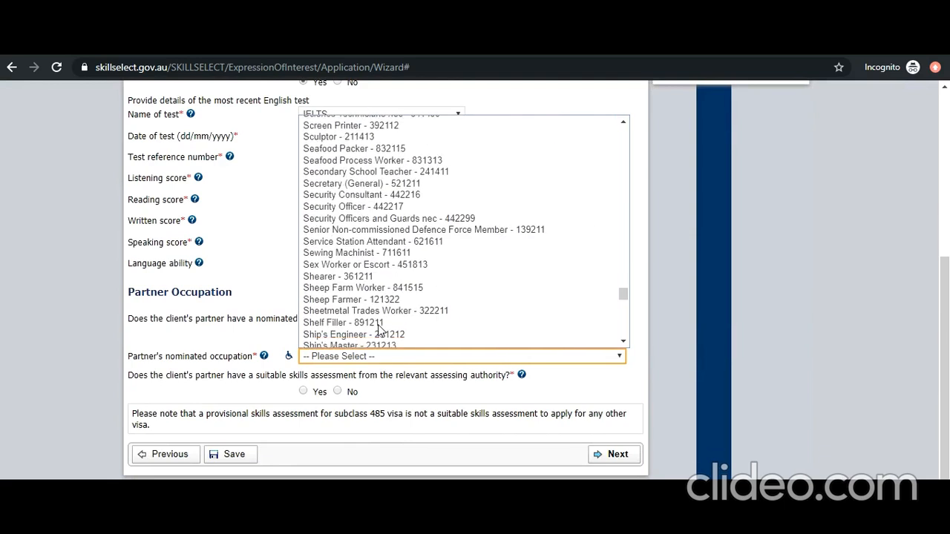
scroll(379, 331, "down", 8)
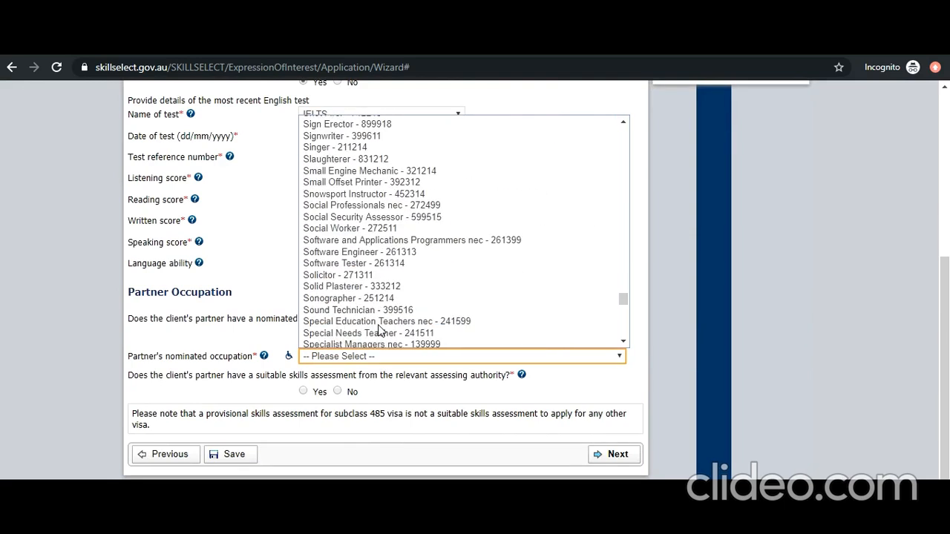
left_click(373, 253)
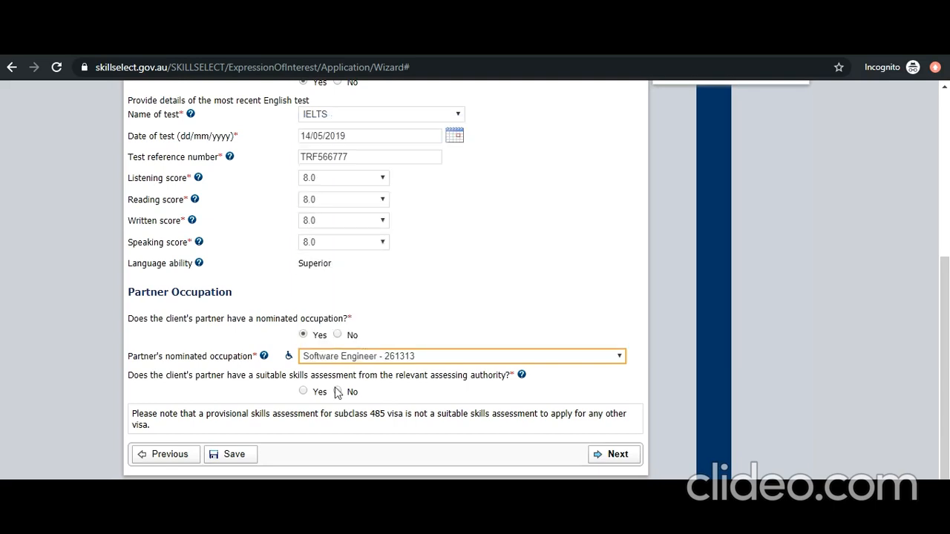
left_click(303, 392)
scroll(300, 392, "down", 1)
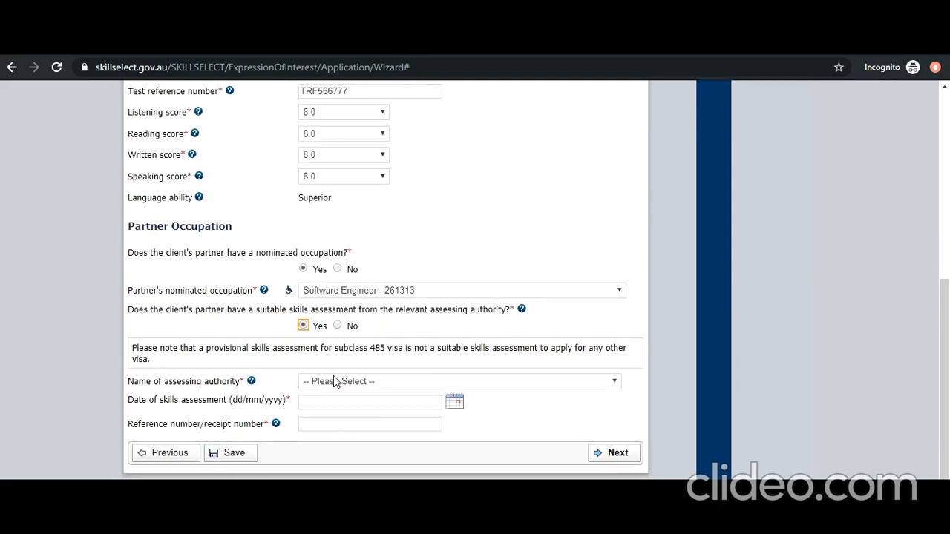
left_click(335, 381)
scroll(347, 333, "down", 6)
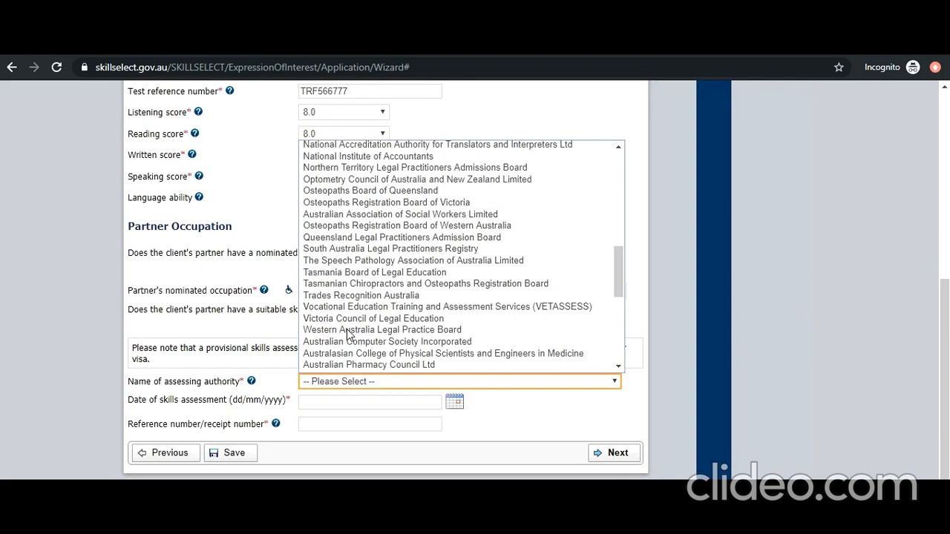
left_click(349, 342)
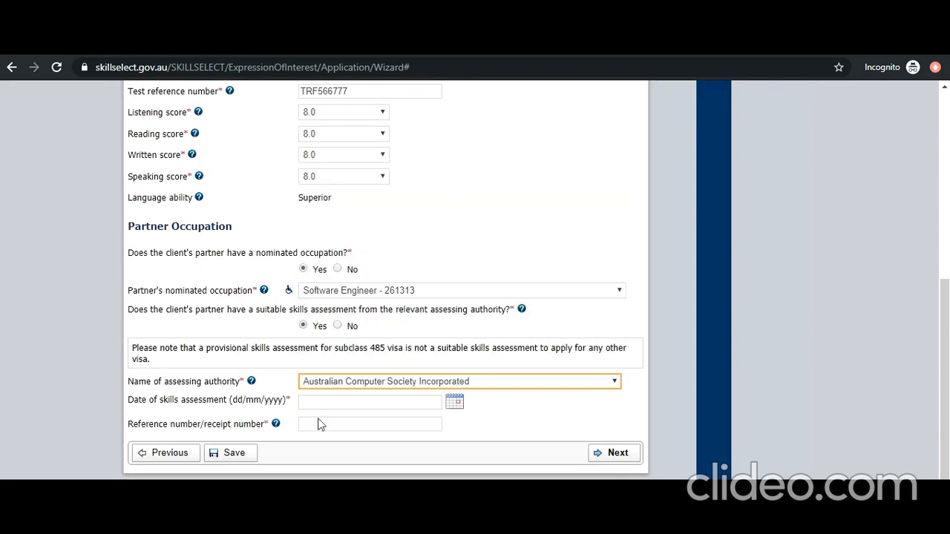
left_click(489, 430)
left_click(454, 402)
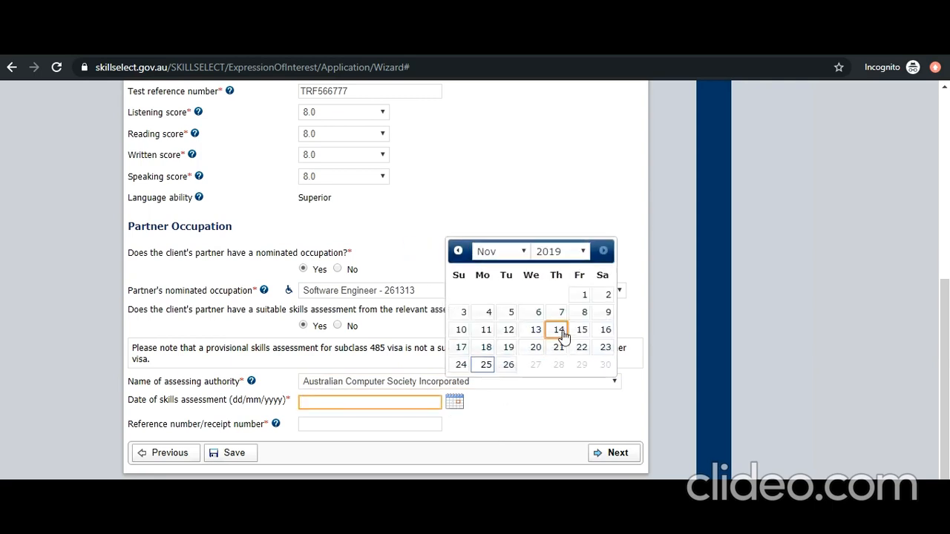
left_click(509, 256)
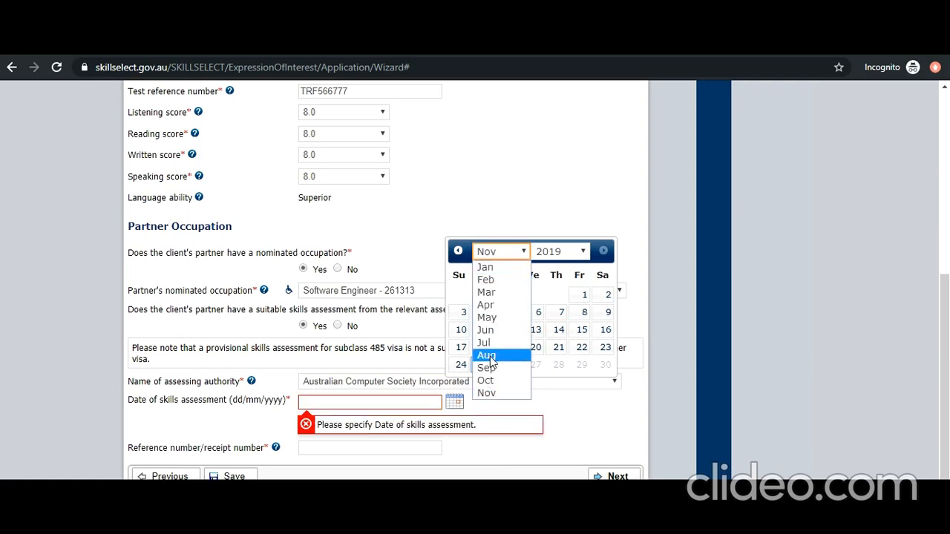
left_click(487, 357)
left_click(536, 348)
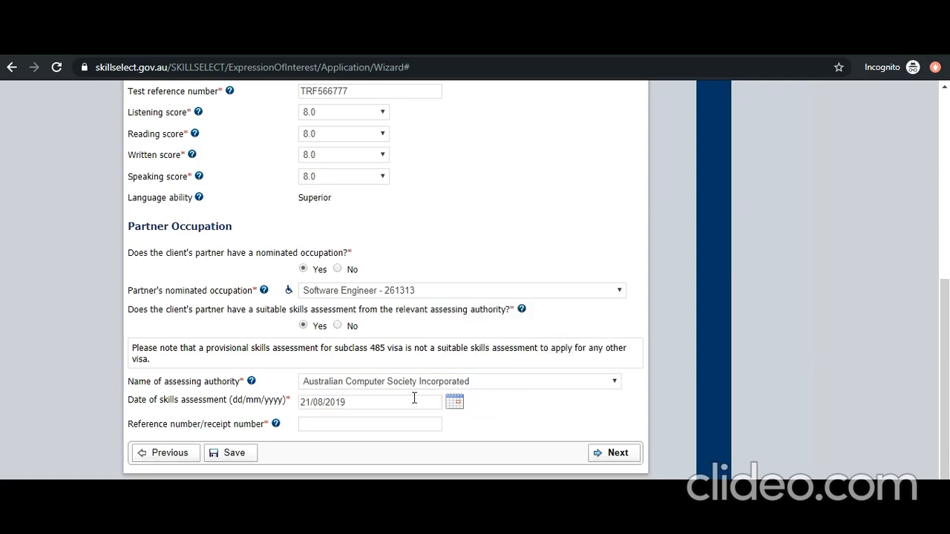
left_click(382, 427)
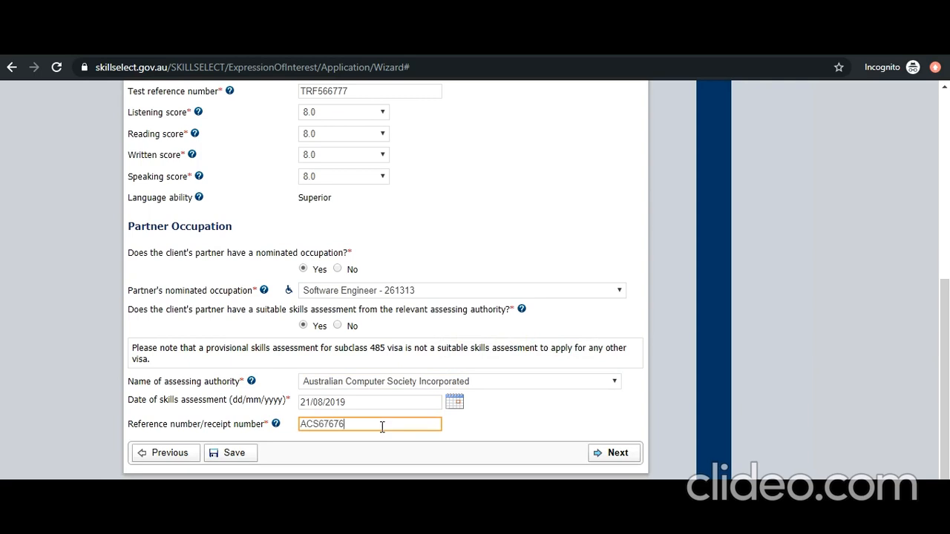
left_click(619, 456)
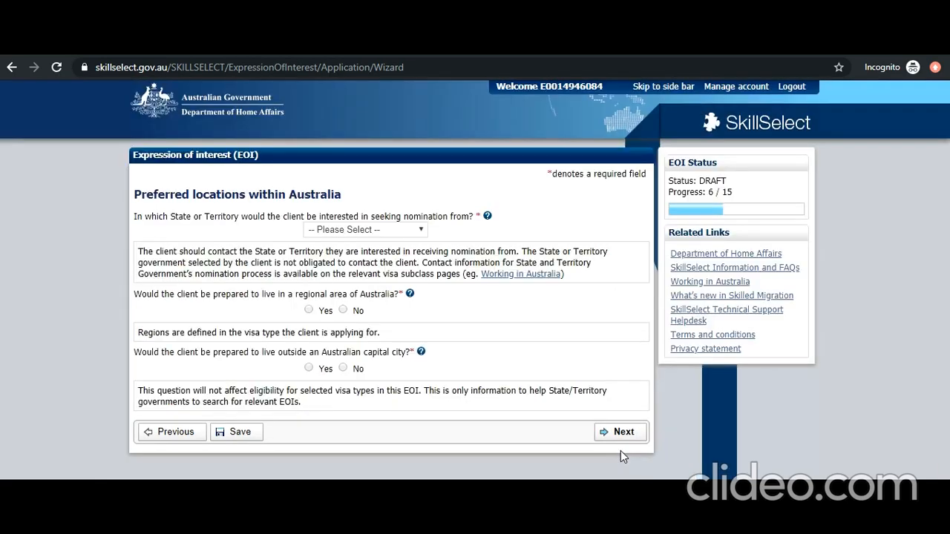
- Choose Any state or territory, answer Yes to regional and non-capital living, and continue
left_click(410, 232)
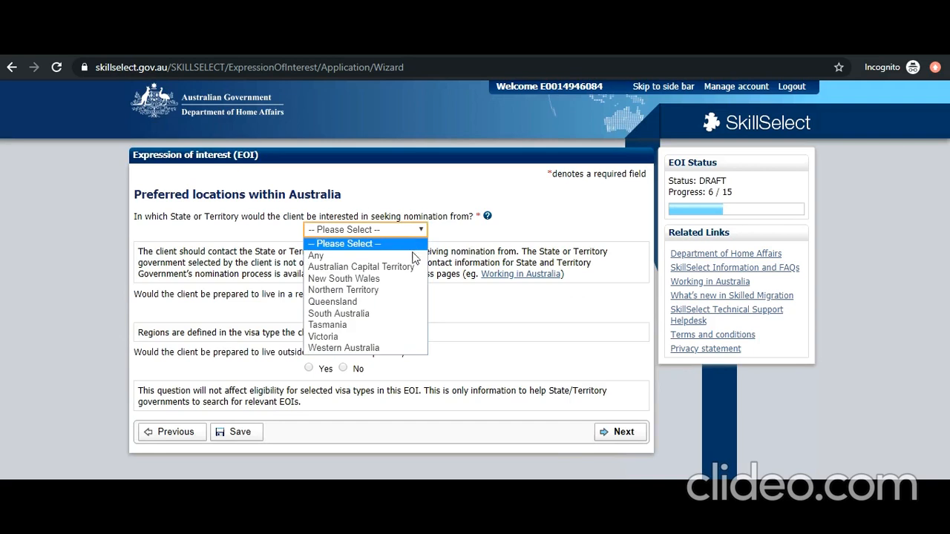
left_click(413, 255)
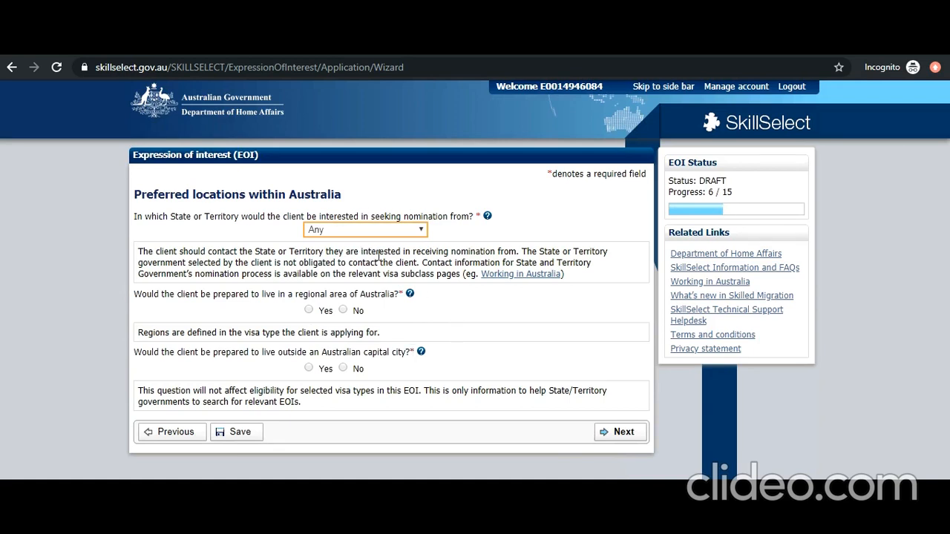
left_click(308, 311)
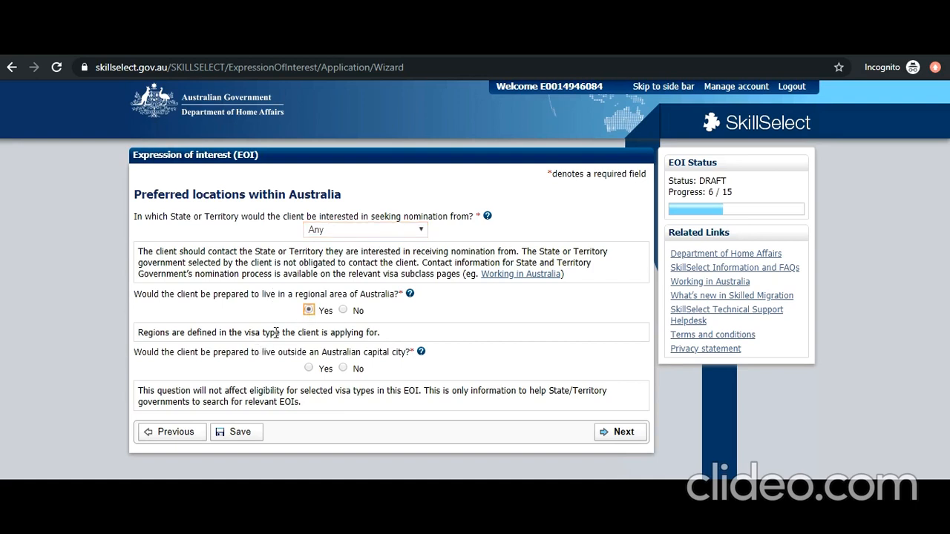
left_click(309, 369)
left_click(607, 432)
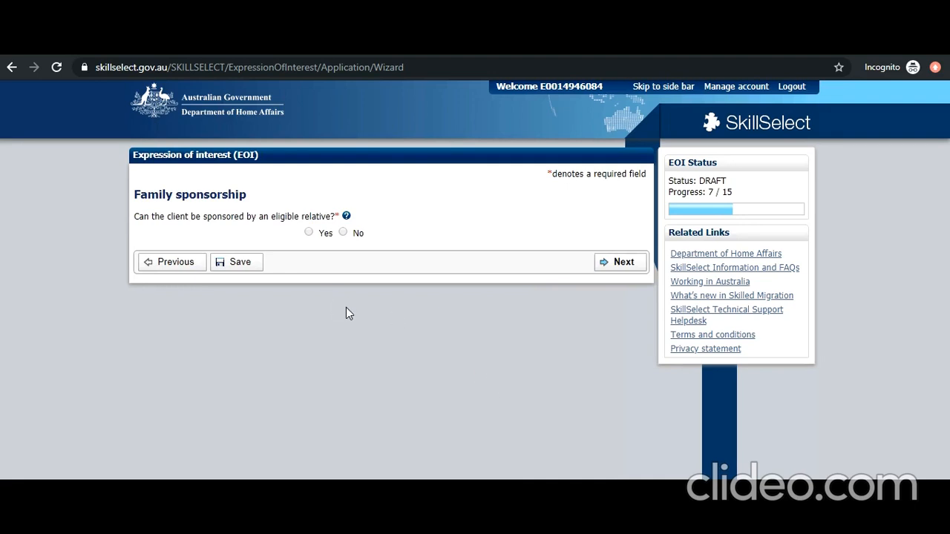
- Check the eligible-relative help, answer No to relative sponsorship, and continue
left_click(347, 217)
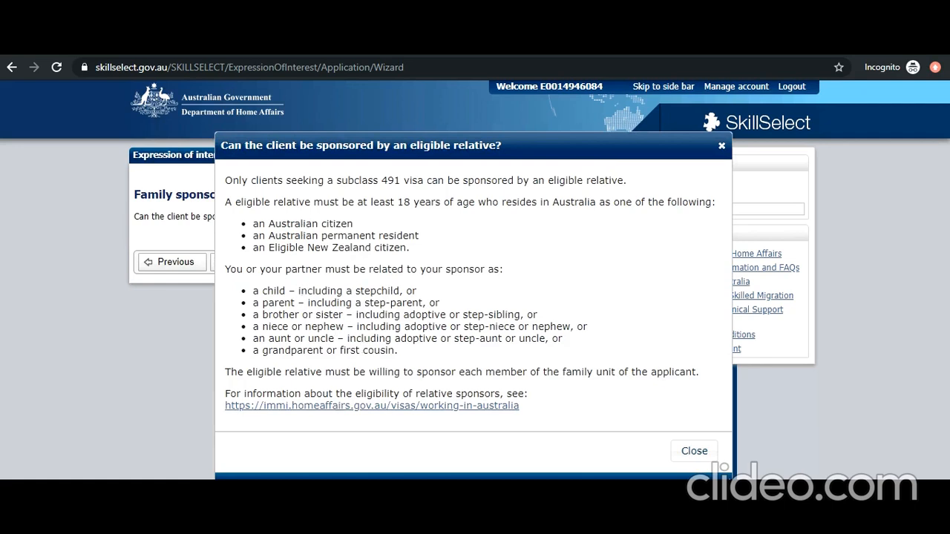
left_click(692, 451)
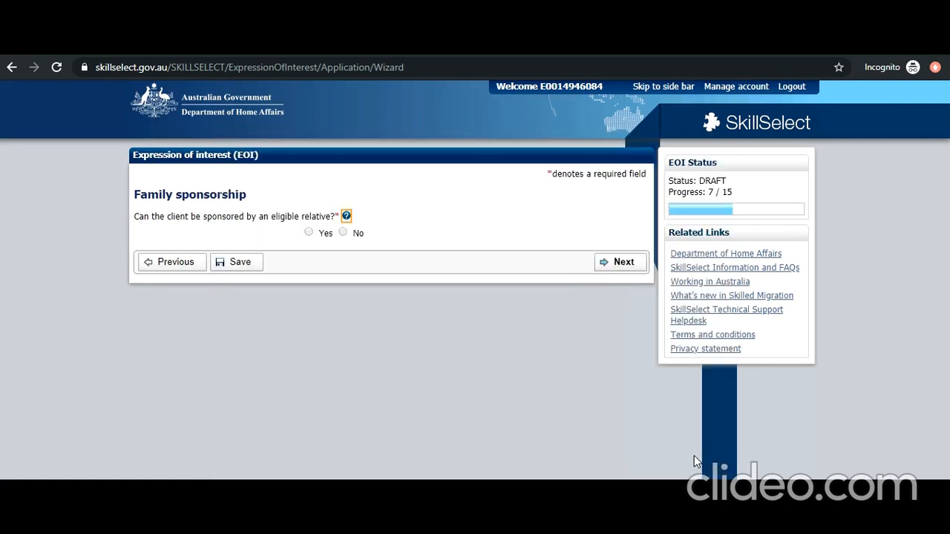
left_click(343, 234)
left_click(624, 267)
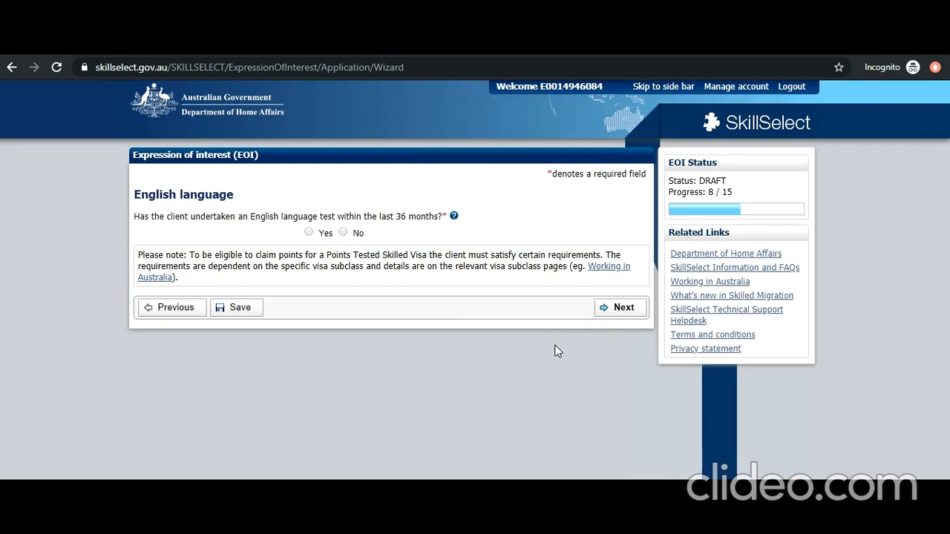
left_click(310, 232)
left_click(461, 315)
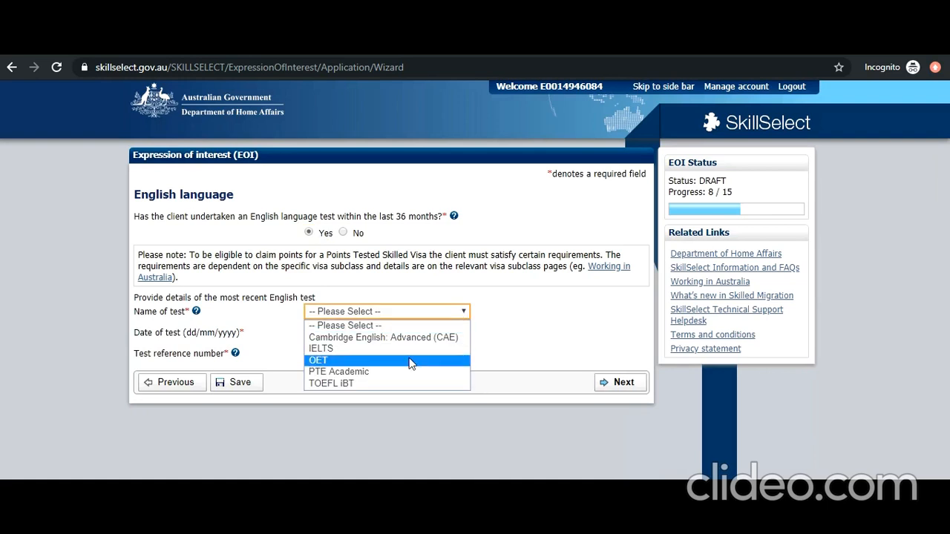
left_click(411, 348)
left_click(454, 333)
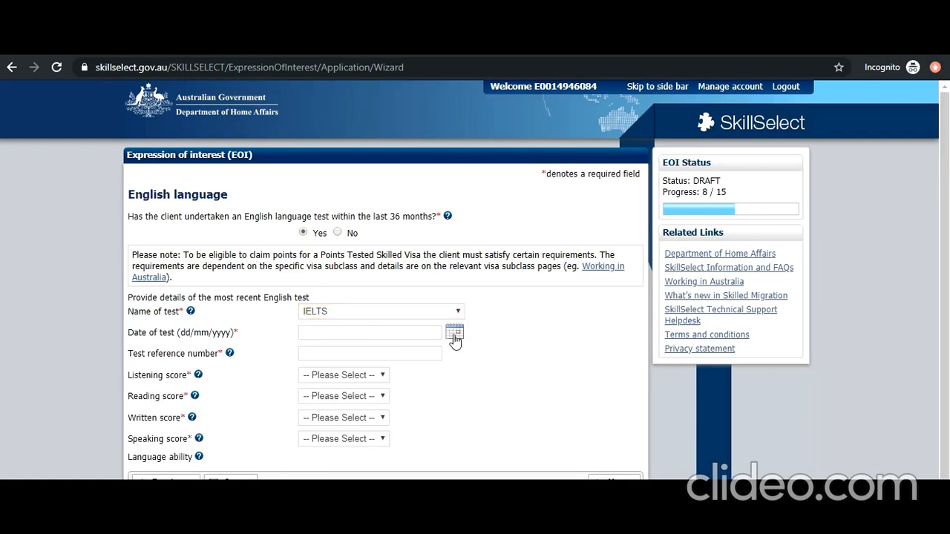
left_click(507, 341)
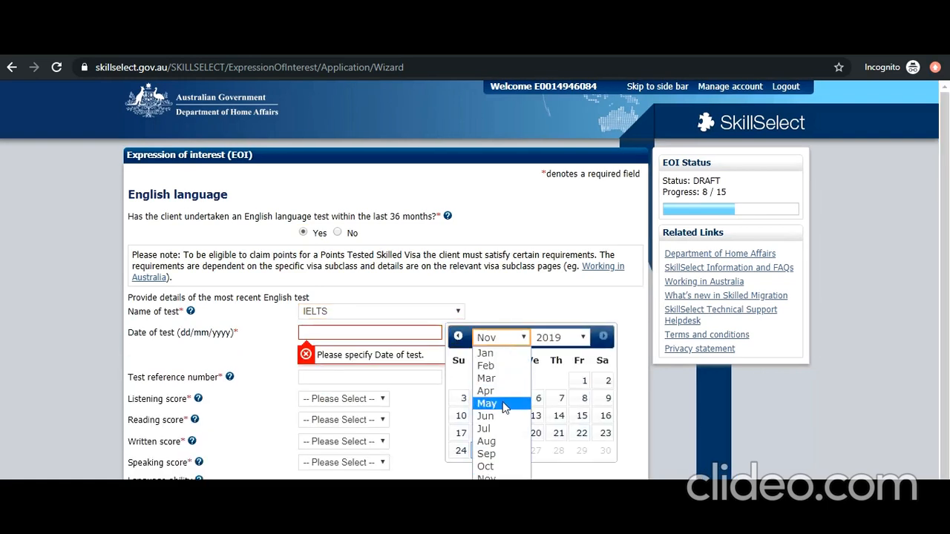
left_click(503, 402)
left_click(495, 436)
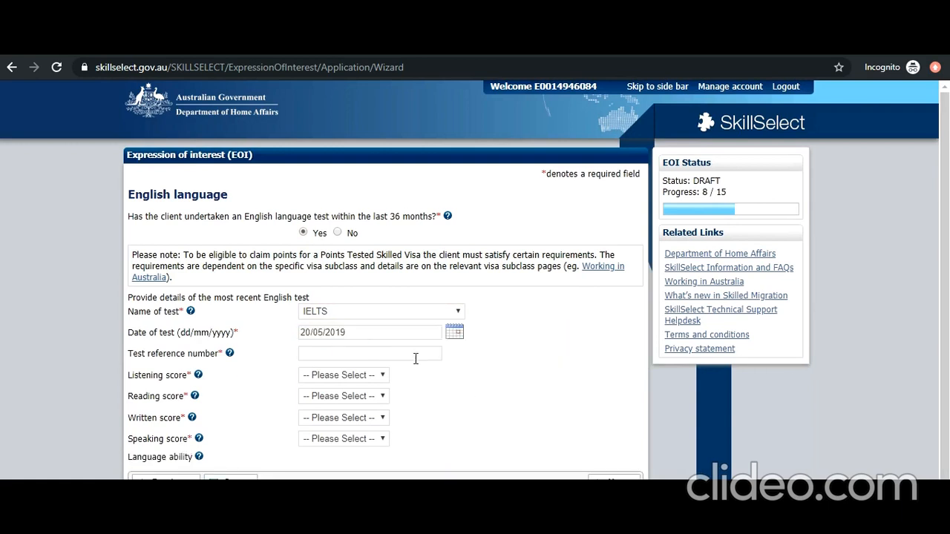
left_click(392, 355)
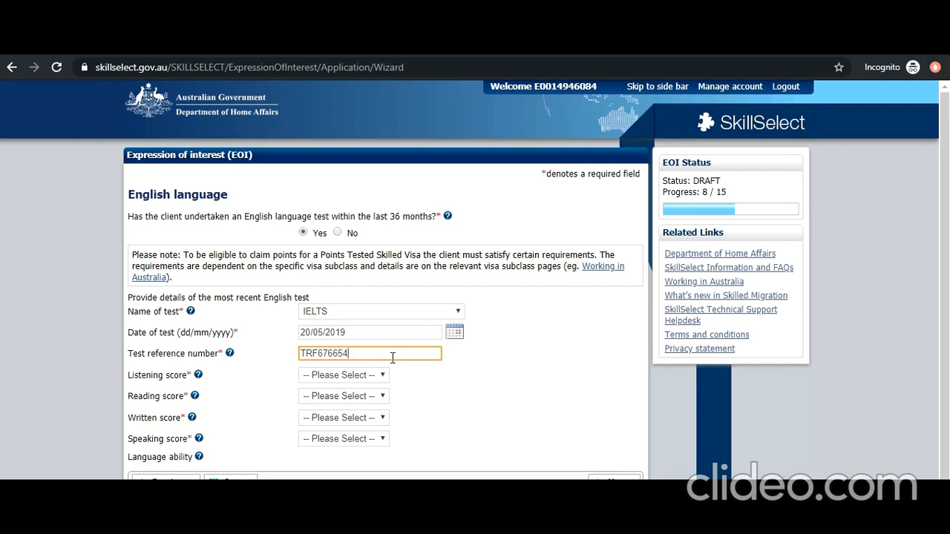
- Set the listening, reading, writing and speaking scores to 8.0
left_click(384, 375)
left_click(357, 338)
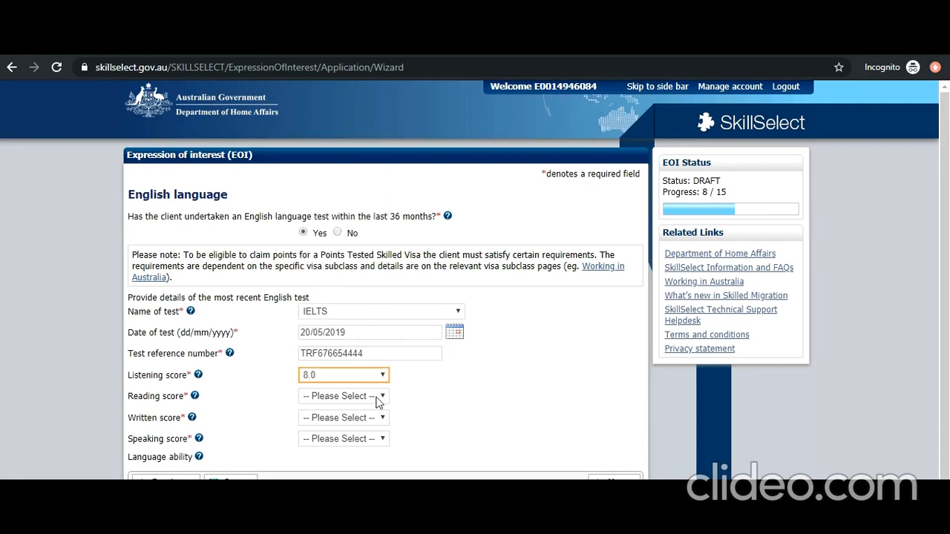
left_click(379, 396)
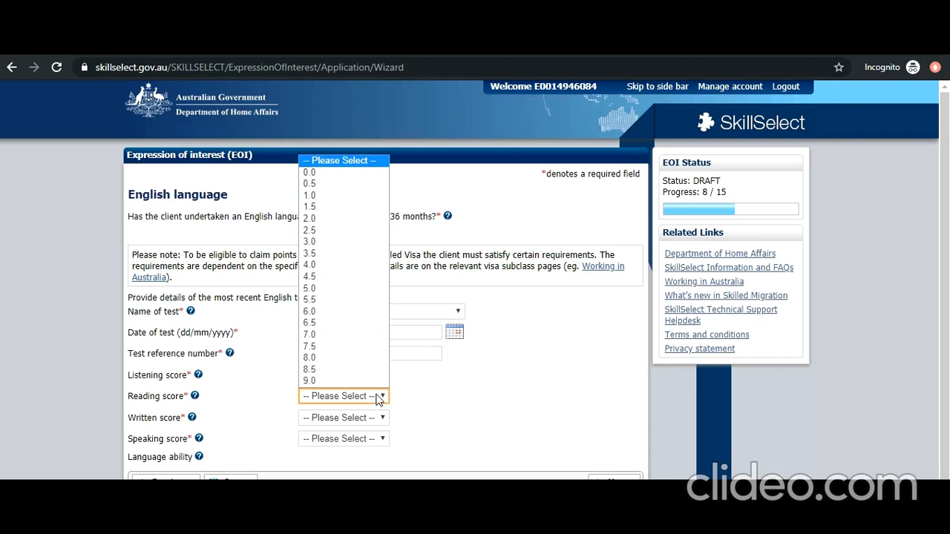
left_click(364, 358)
left_click(377, 418)
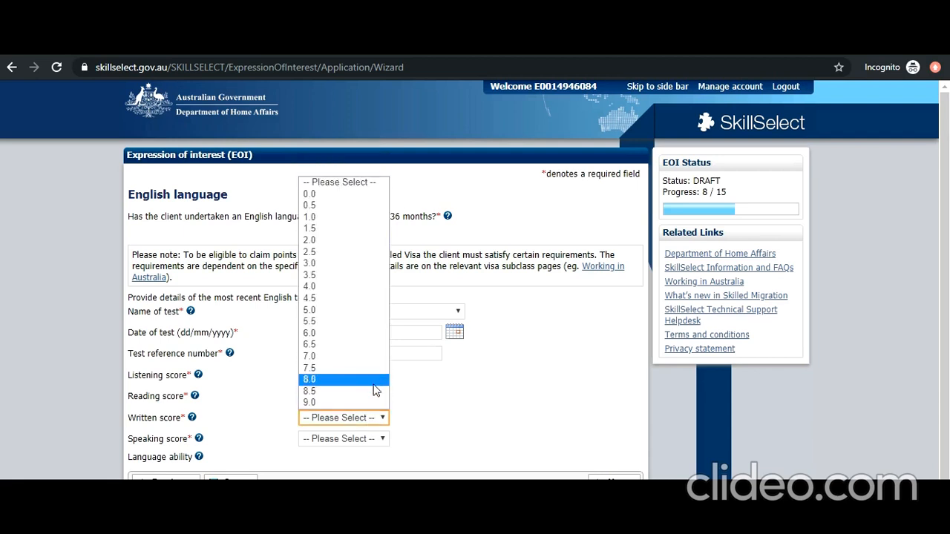
left_click(371, 380)
left_click(380, 439)
left_click(371, 401)
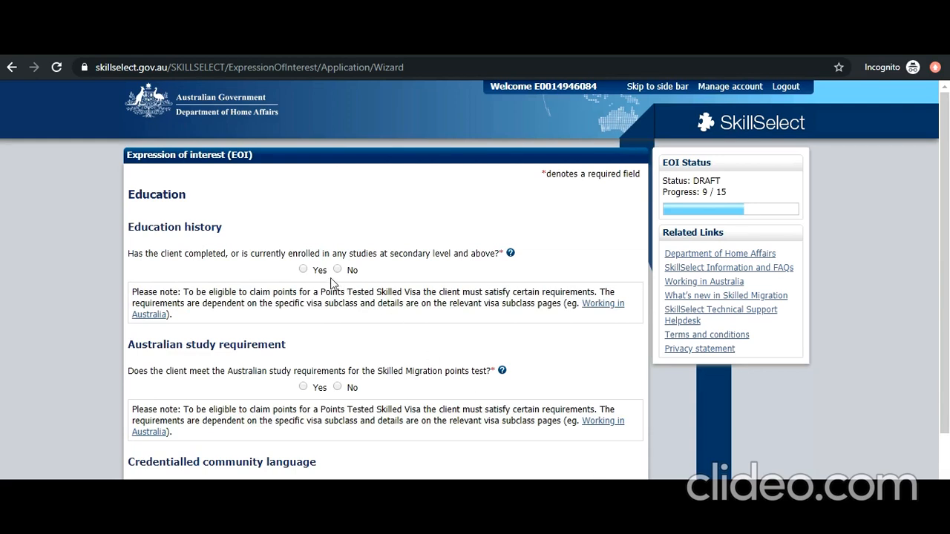
- Answer Yes to post-secondary study and add a new qualification record
left_click(303, 269)
left_click(166, 391)
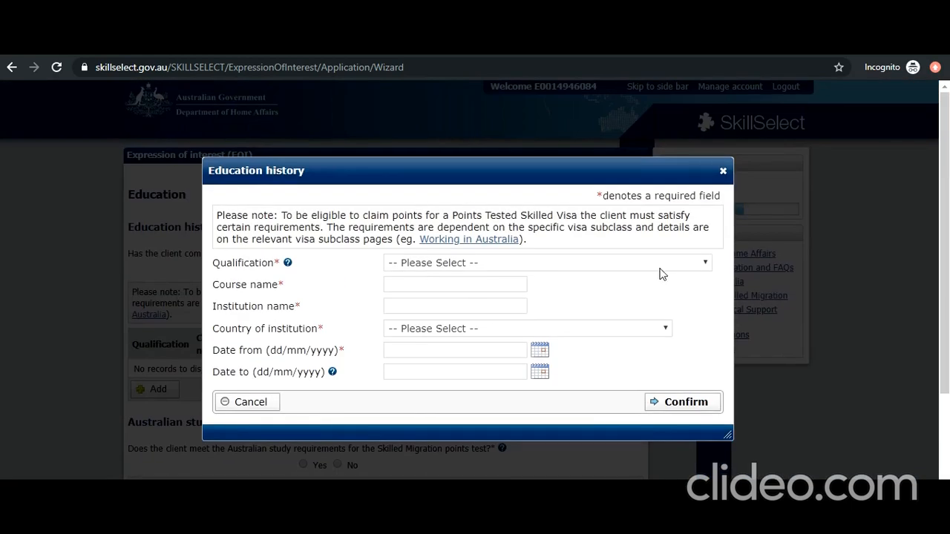
- Enter a Bachelor Degree, course B.TECH IN IT, at DELHI UNIVERSITY in INDIA
left_click(659, 268)
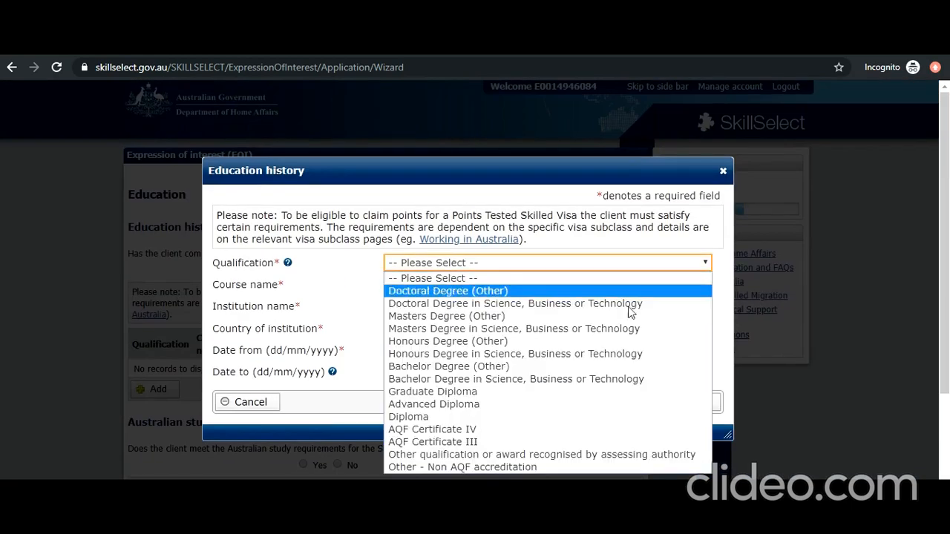
left_click(598, 380)
left_click(458, 285)
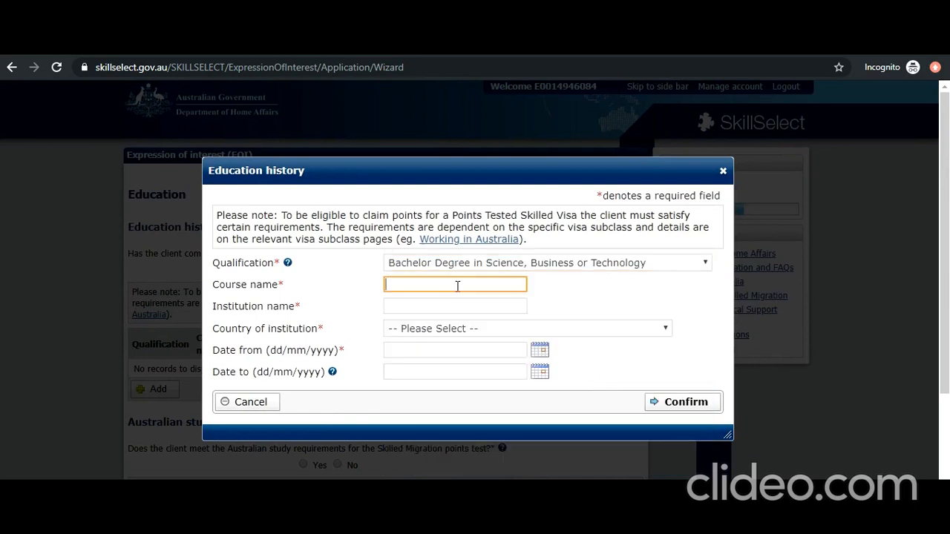
type("B.TECH IN IT")
left_click(443, 308)
type("D")
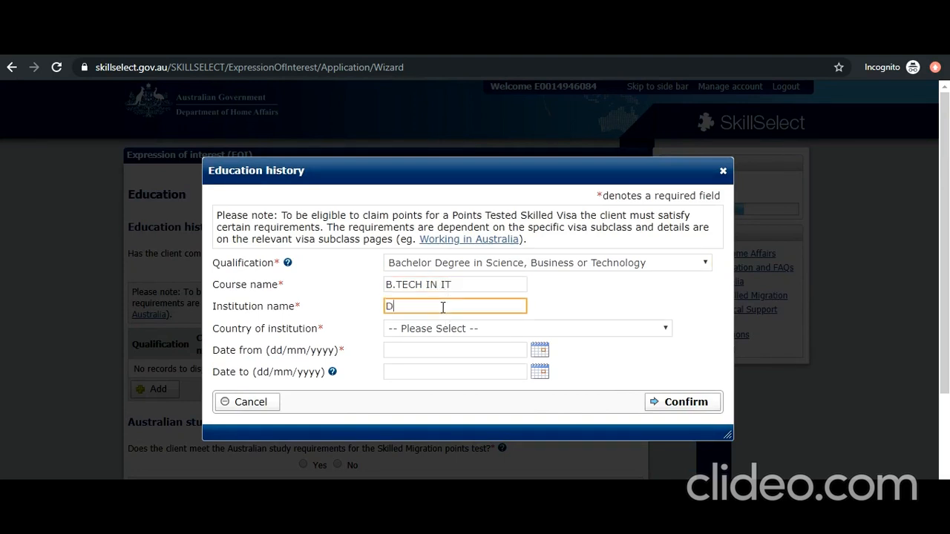
type("ELHI UNIVERSITY")
left_click(475, 329)
scroll(476, 320, "down", 1)
key("i")
key("i")
key("i")
left_click(472, 301)
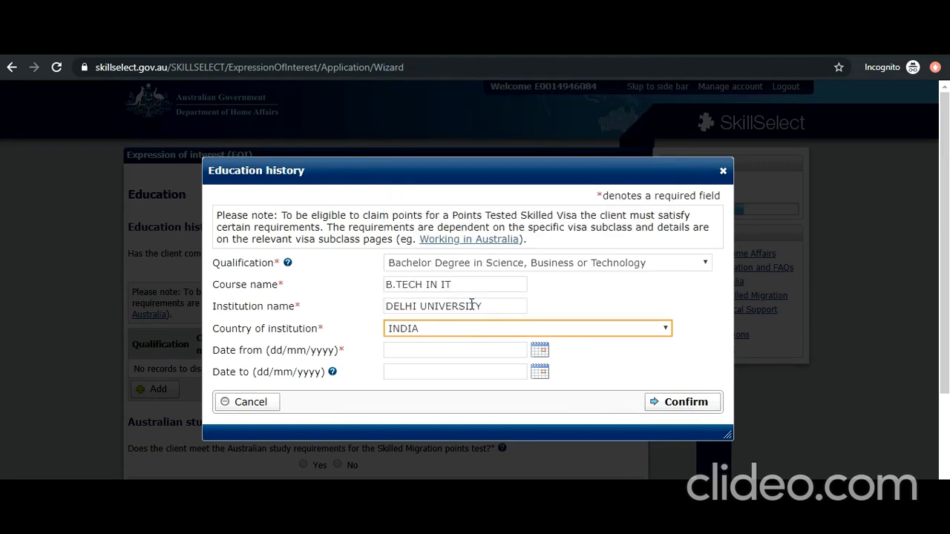
- Set study dates 01/05/2007 to 01/05/2011 and confirm the education entry
left_click(537, 350)
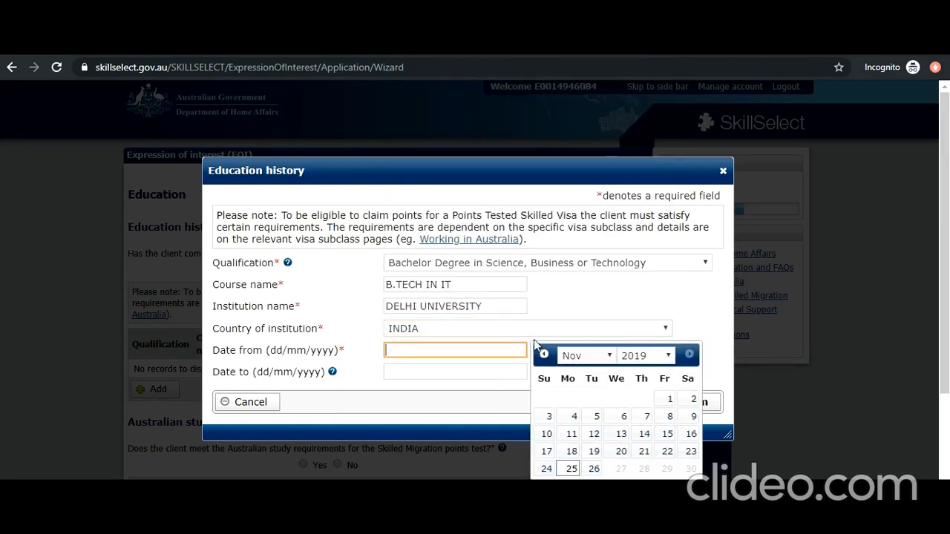
left_click(661, 357)
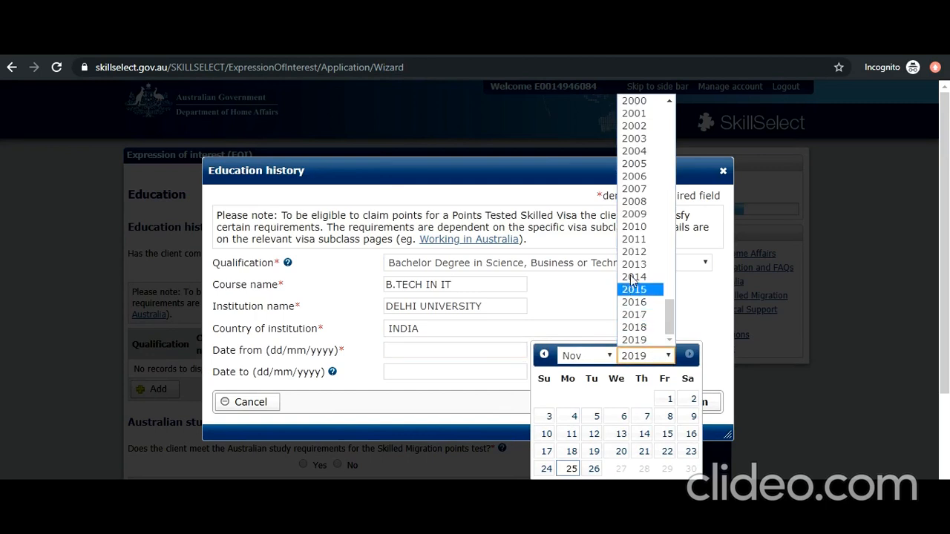
left_click(633, 188)
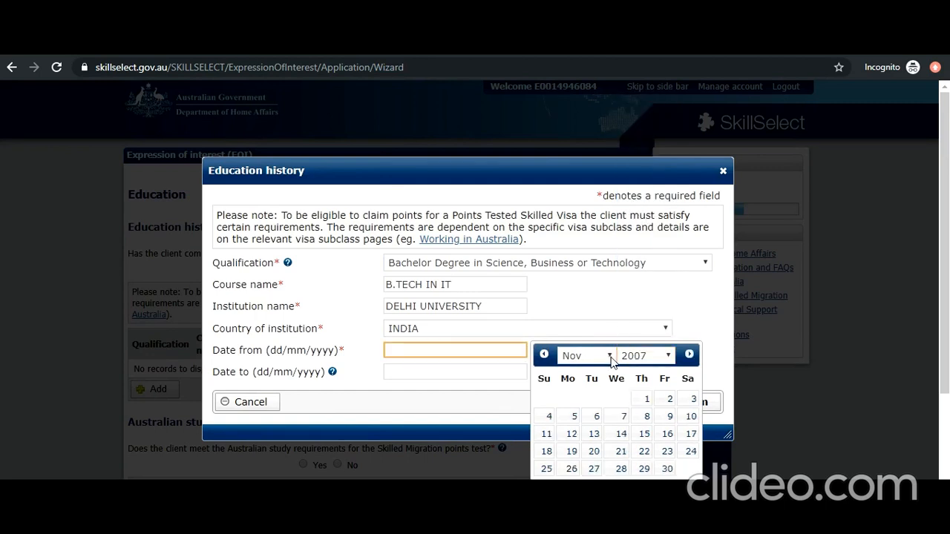
left_click(611, 357)
left_click(613, 421)
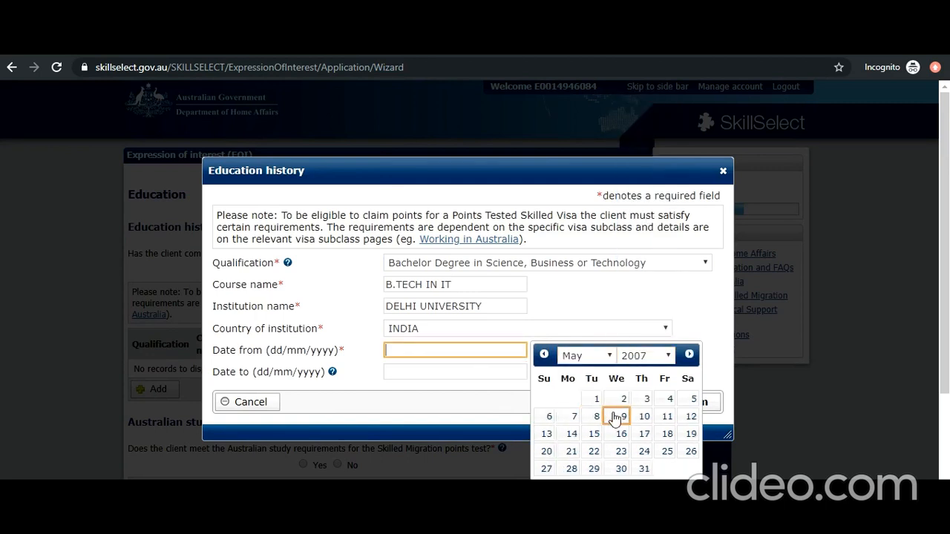
left_click(596, 400)
left_click(475, 372)
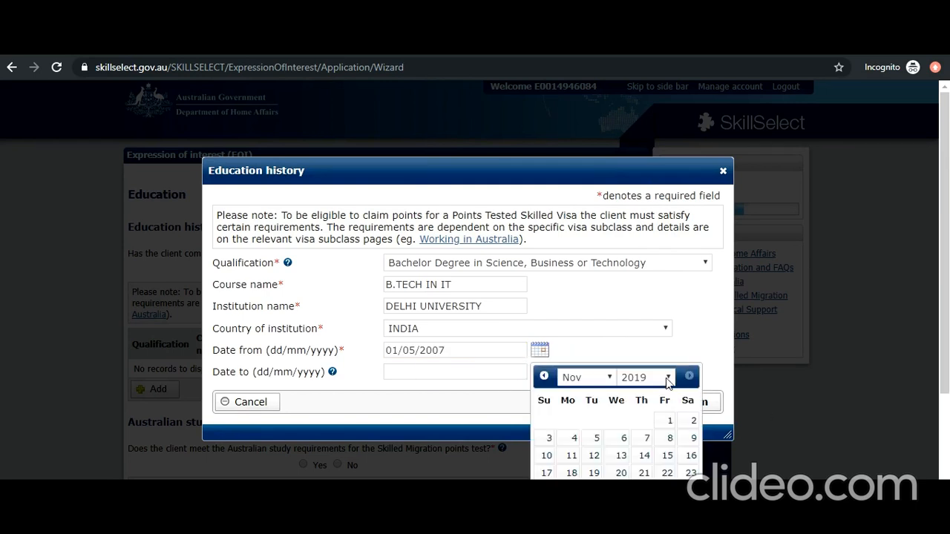
left_click(667, 380)
left_click(657, 264)
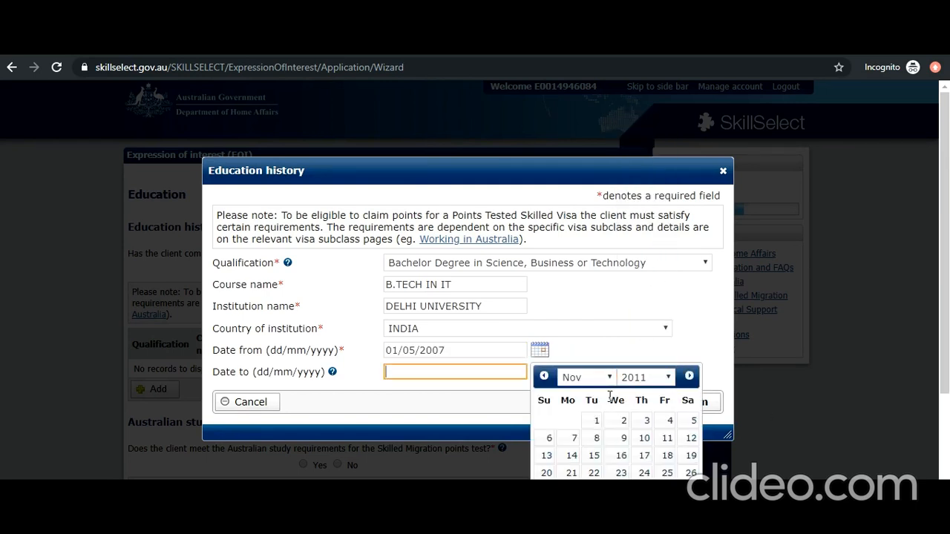
left_click(610, 377)
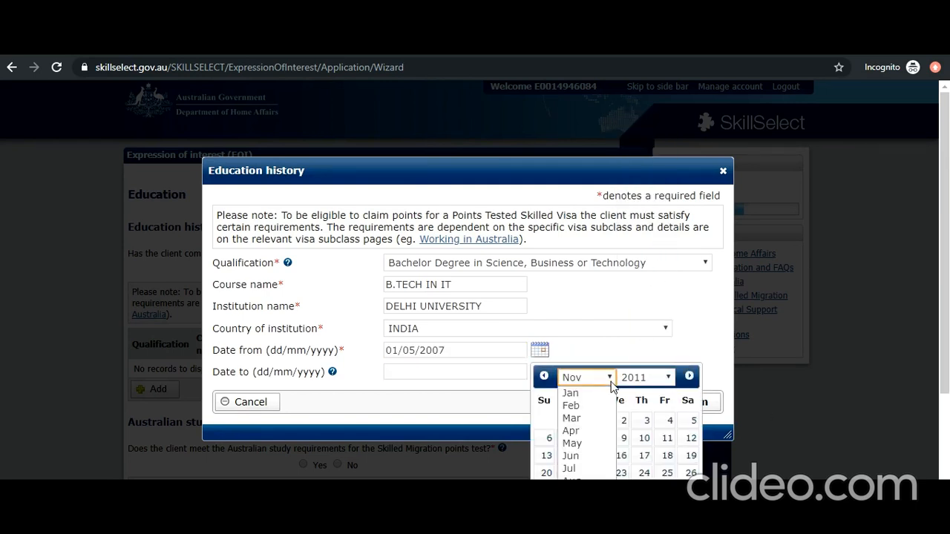
left_click(594, 443)
left_click(549, 421)
left_click(662, 410)
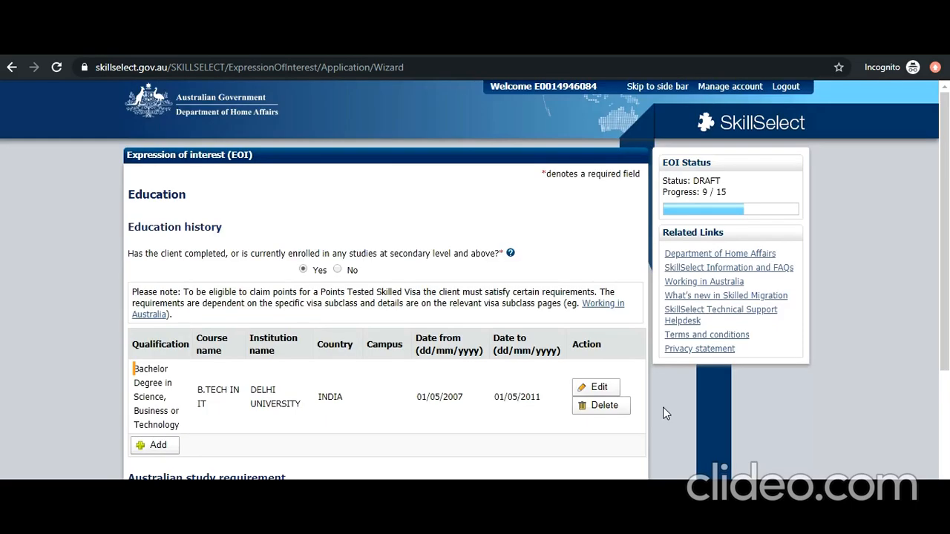
- Answer No to Australian study and credentialled community language, then continue
scroll(451, 414, "down", 3)
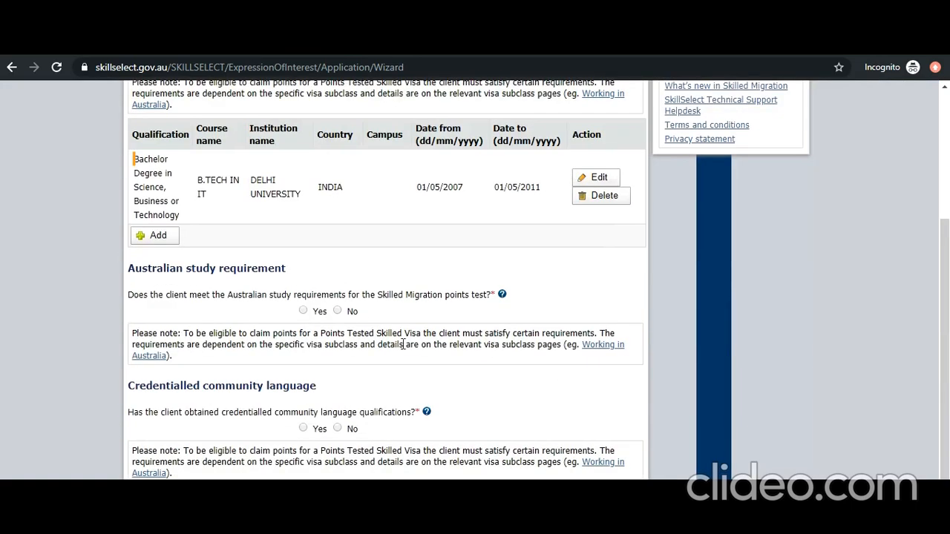
left_click(338, 312)
scroll(372, 403, "down", 1)
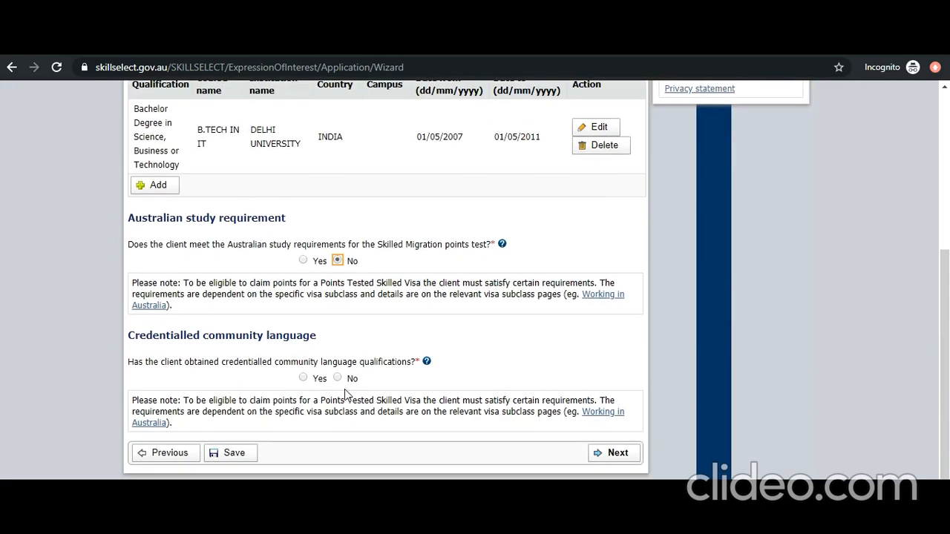
left_click(337, 379)
left_click(609, 454)
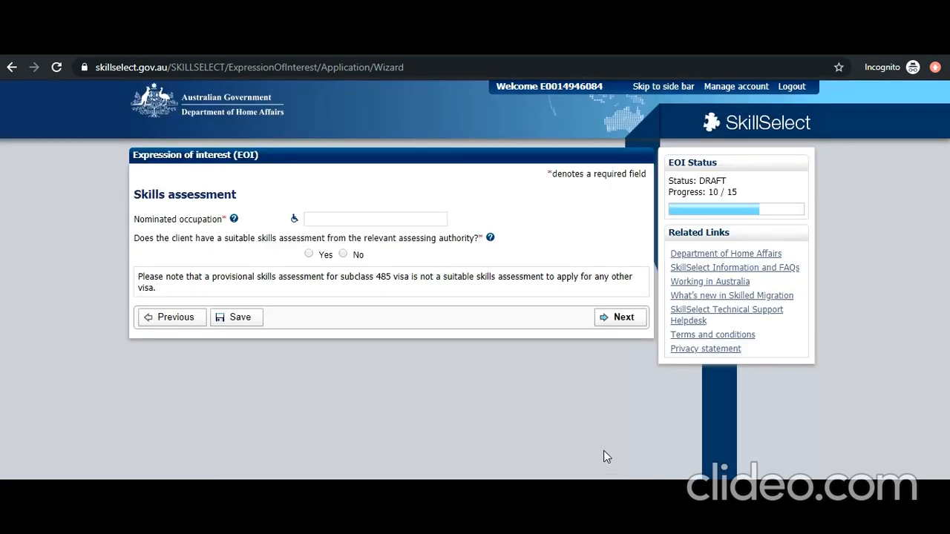
- Select Software Engineer - 261313 as the nominated occupation
left_click(295, 219)
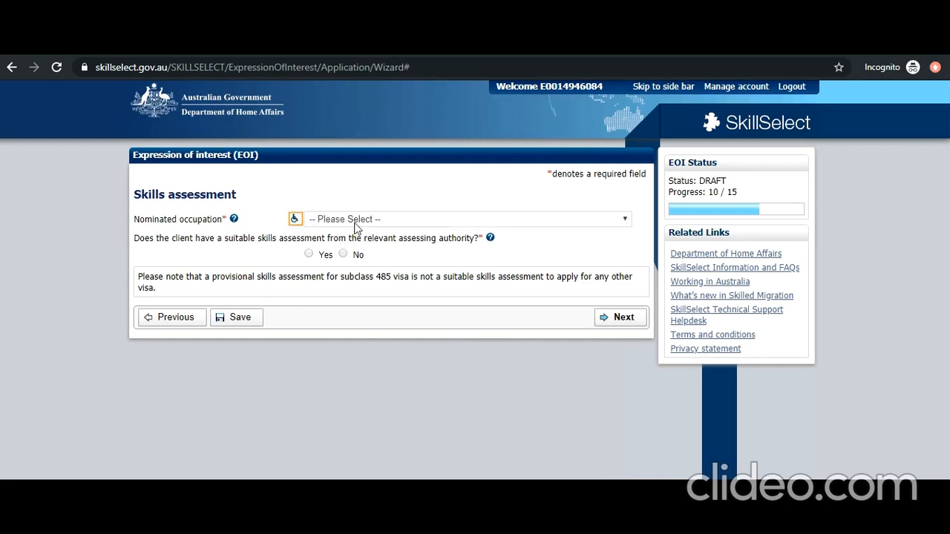
left_click(355, 225)
scroll(407, 340, "down", 5)
scroll(406, 340, "down", 20)
scroll(406, 330, "down", 20)
scroll(406, 332, "down", 20)
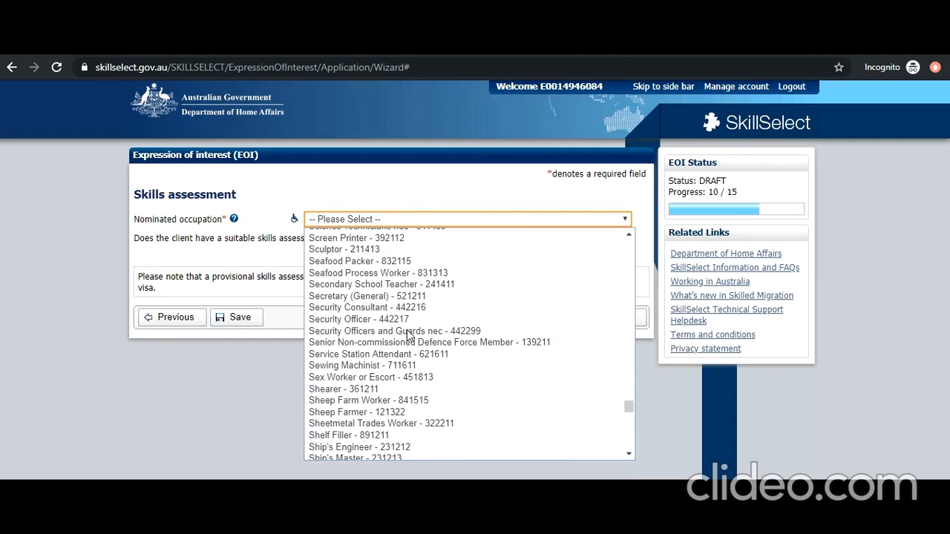
scroll(407, 335, "down", 8)
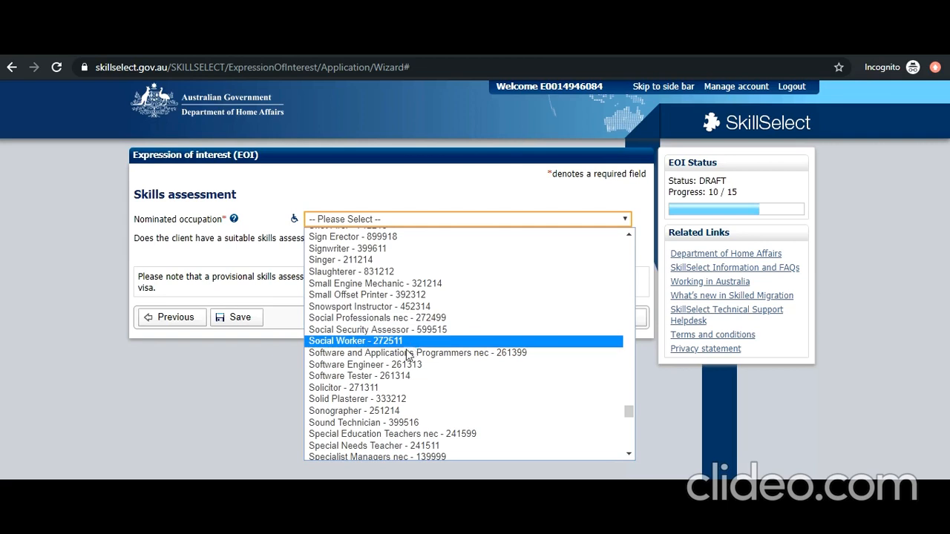
left_click(401, 366)
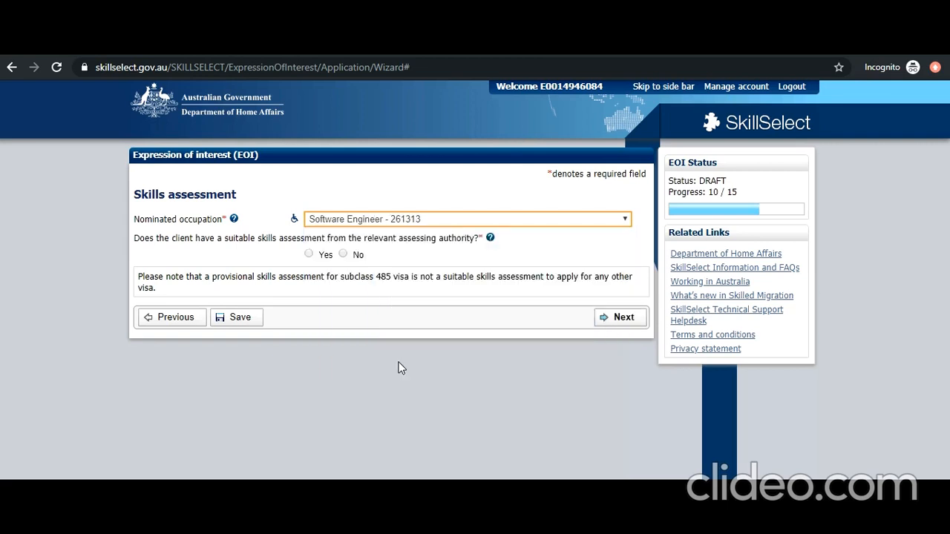
left_click(309, 254)
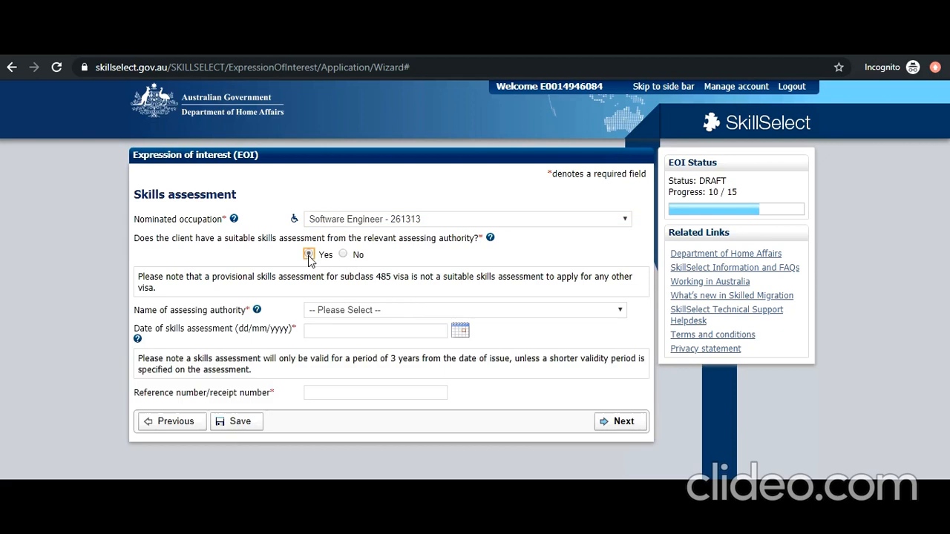
left_click(391, 314)
scroll(387, 289, "down", 10)
scroll(388, 288, "down", 4)
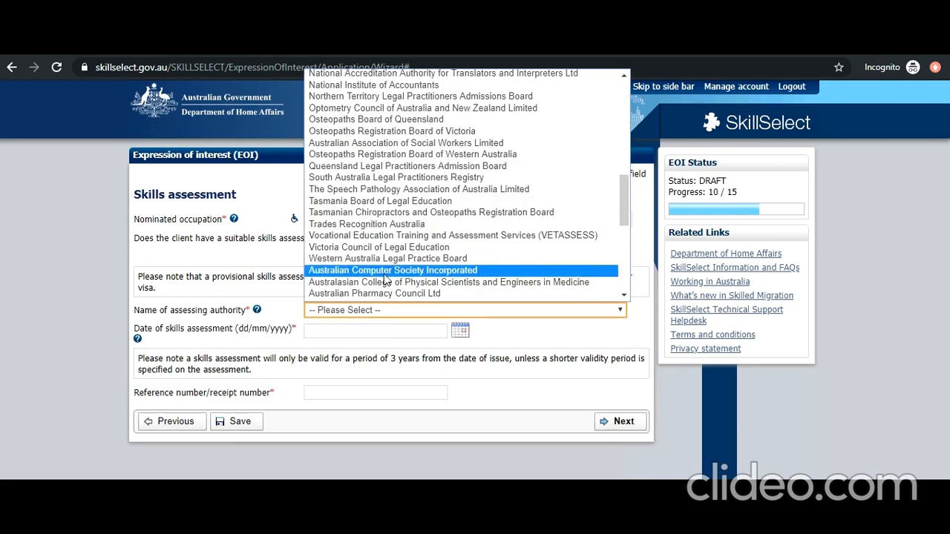
left_click(385, 271)
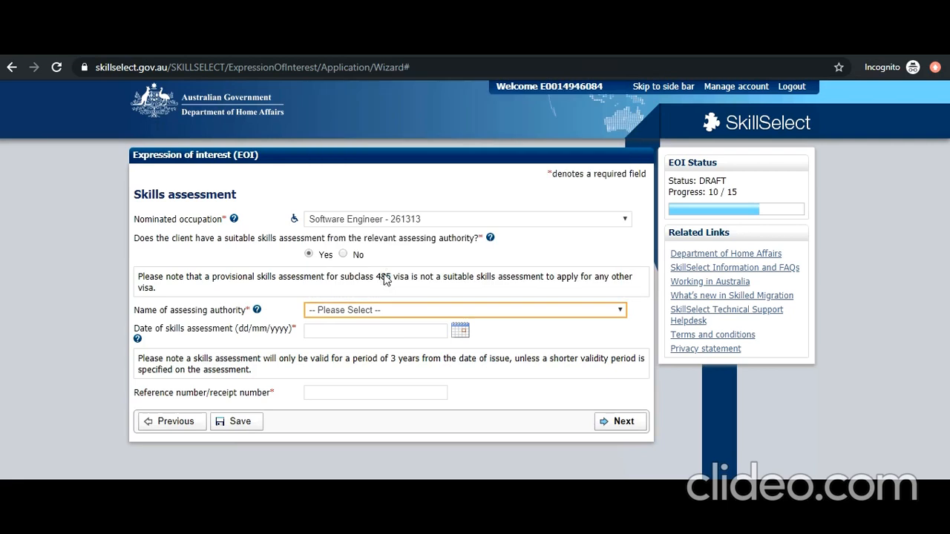
left_click(461, 333)
left_click(529, 340)
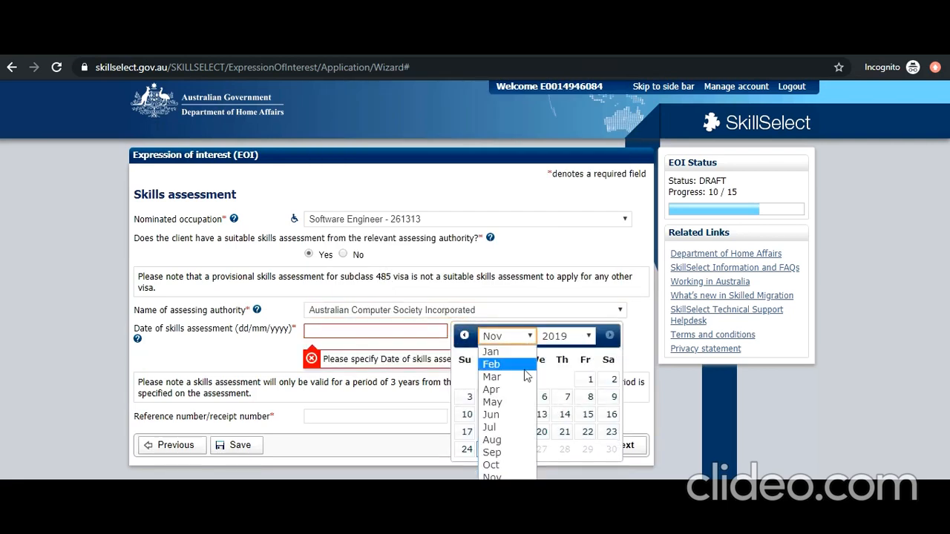
left_click(510, 439)
left_click(565, 414)
left_click(386, 393)
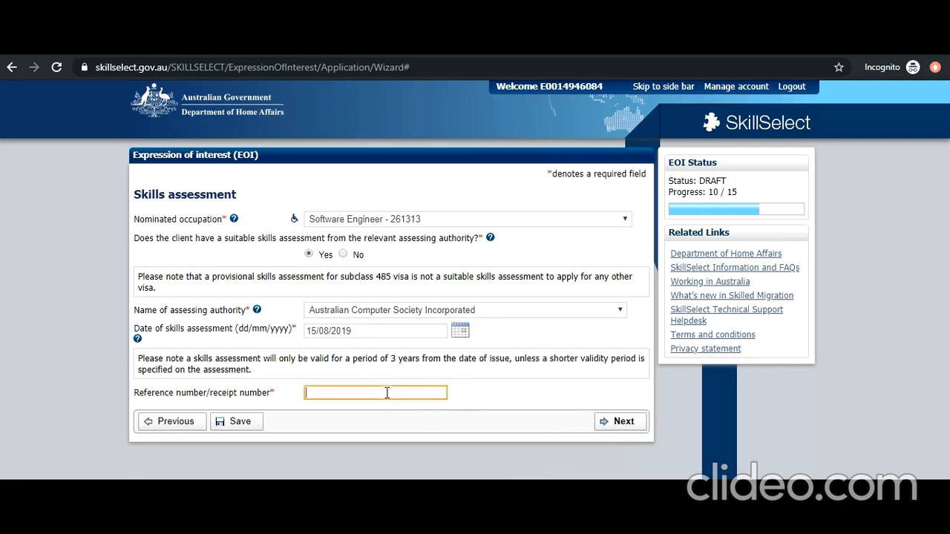
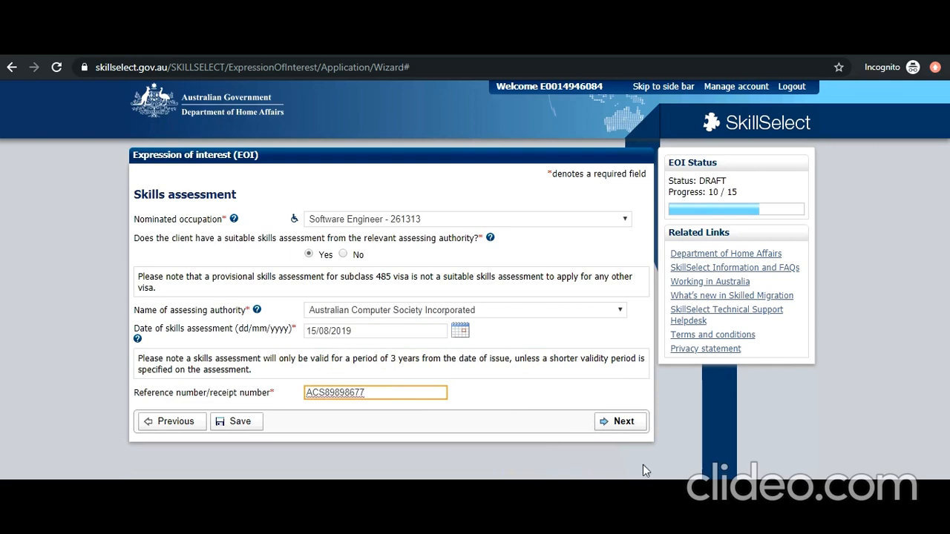
left_click(627, 429)
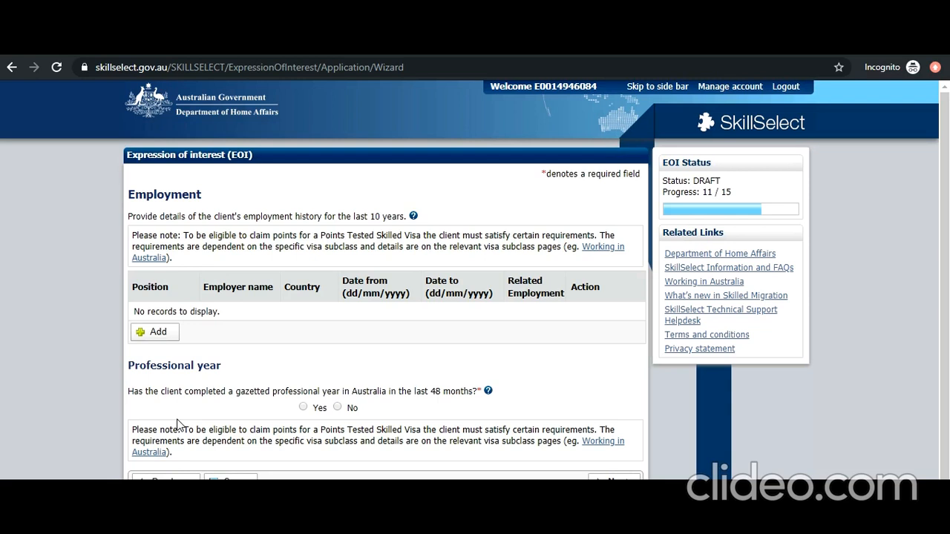
- Answer No to professional year, review the employment help, and add an employment record
left_click(338, 408)
left_click(413, 216)
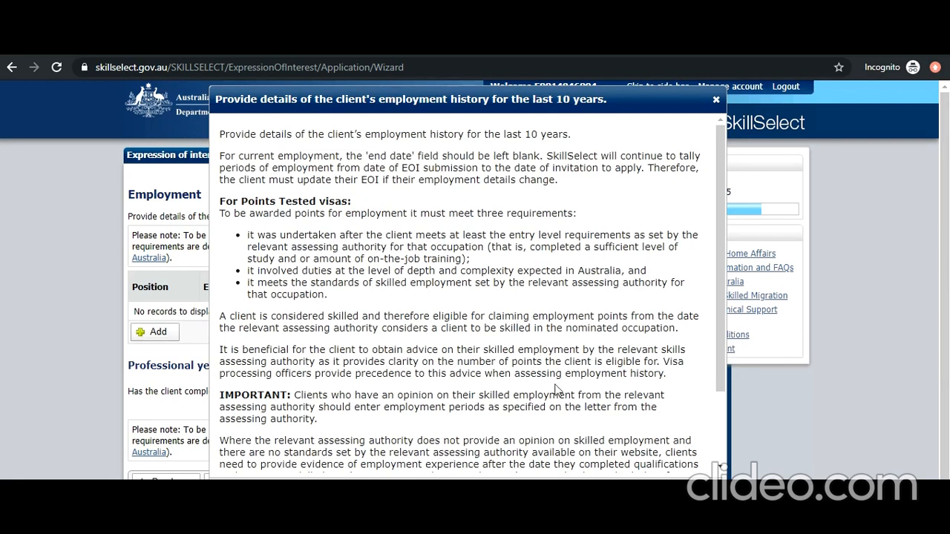
key("Escape")
left_click(158, 332)
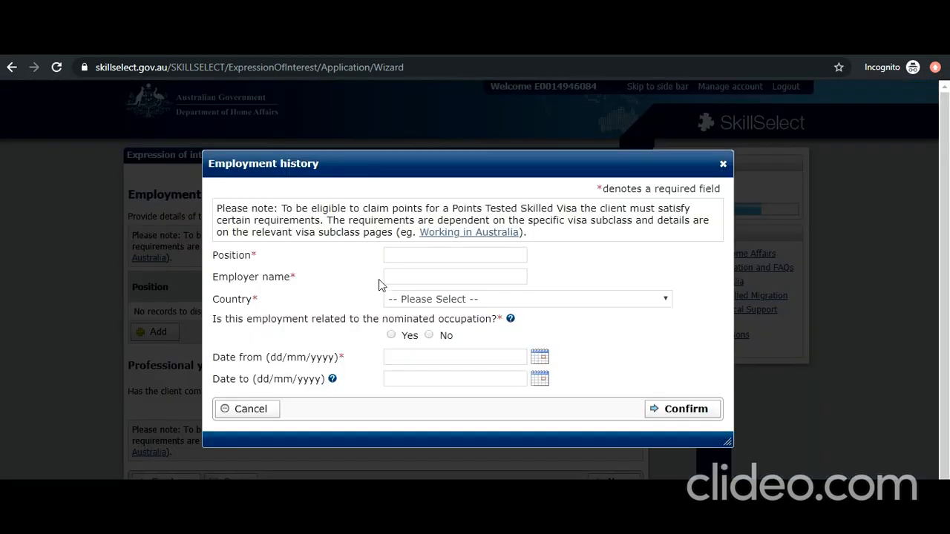
- Enter the job as SOFTWARE ENGINEER at employer NEW DELHI IT in INDIA
left_click(398, 259)
type("SOFT")
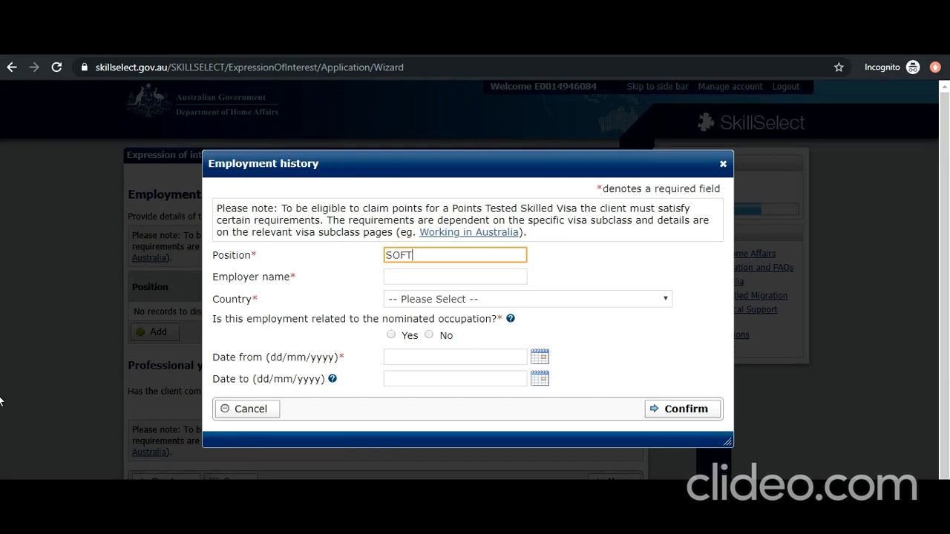
type("WARE ENGINEER")
key("Tab")
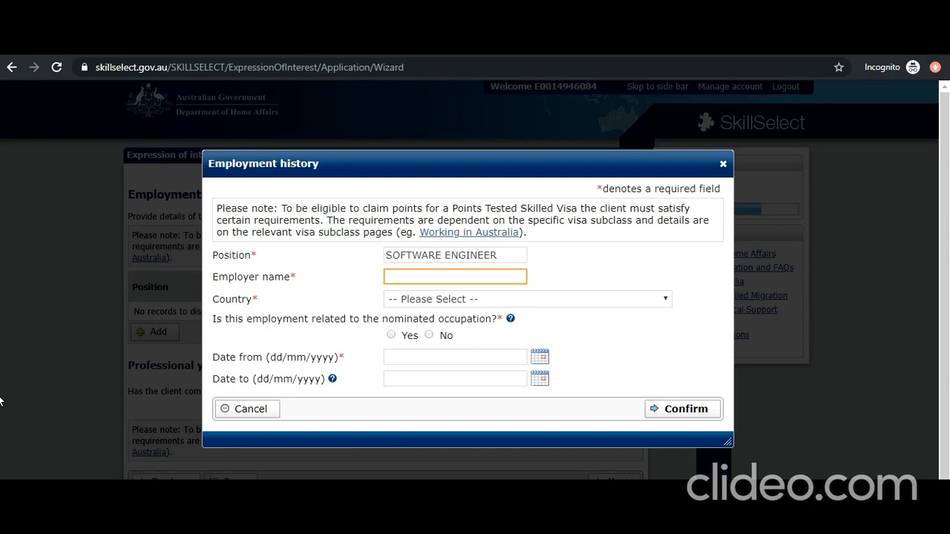
type("NEW DELHI IT")
left_click(448, 300)
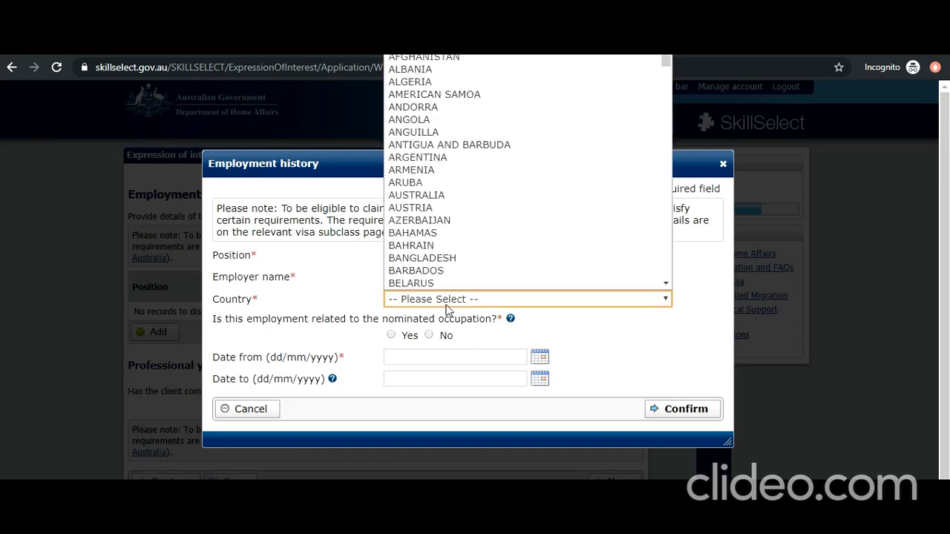
scroll(439, 285, "down", 1)
type("INDIA")
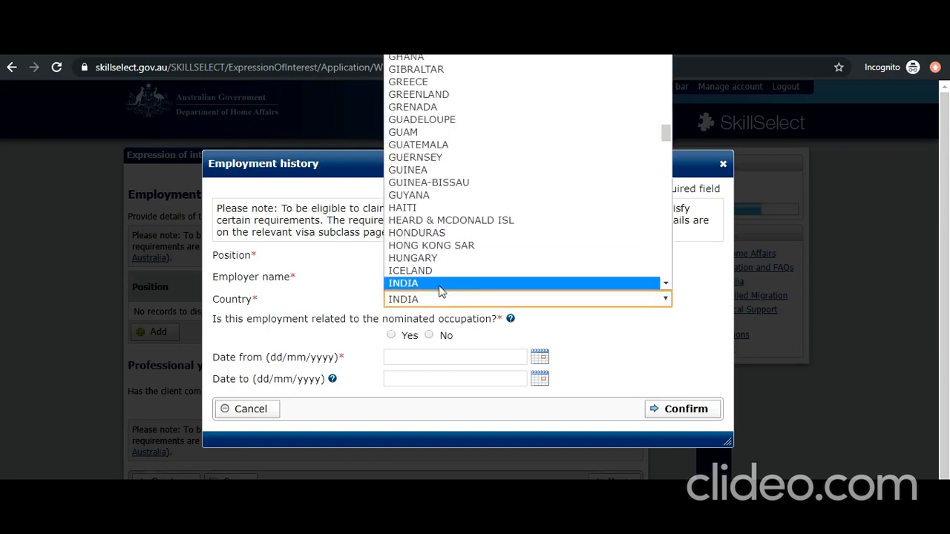
left_click(439, 285)
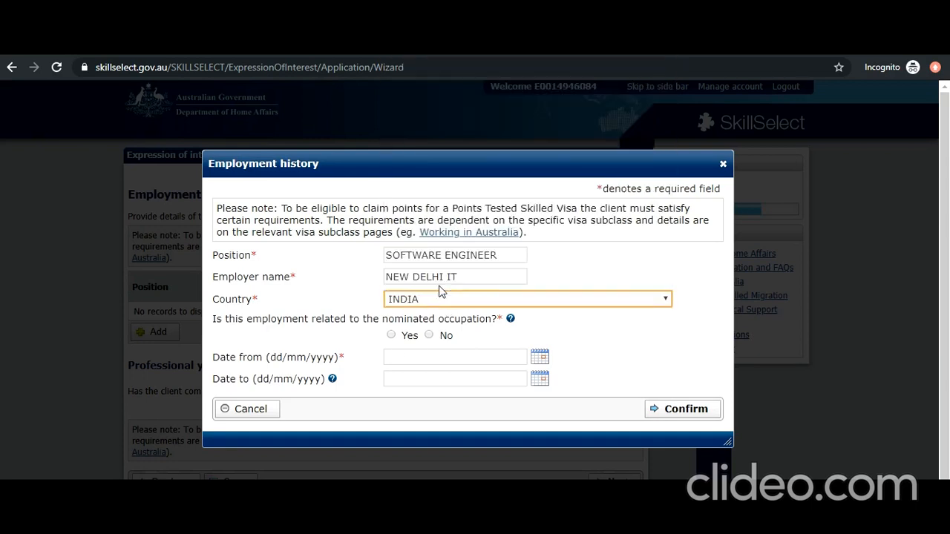
- Mark the job as related to the nominated occupation, starting 25/06/2014, and confirm it
left_click(391, 335)
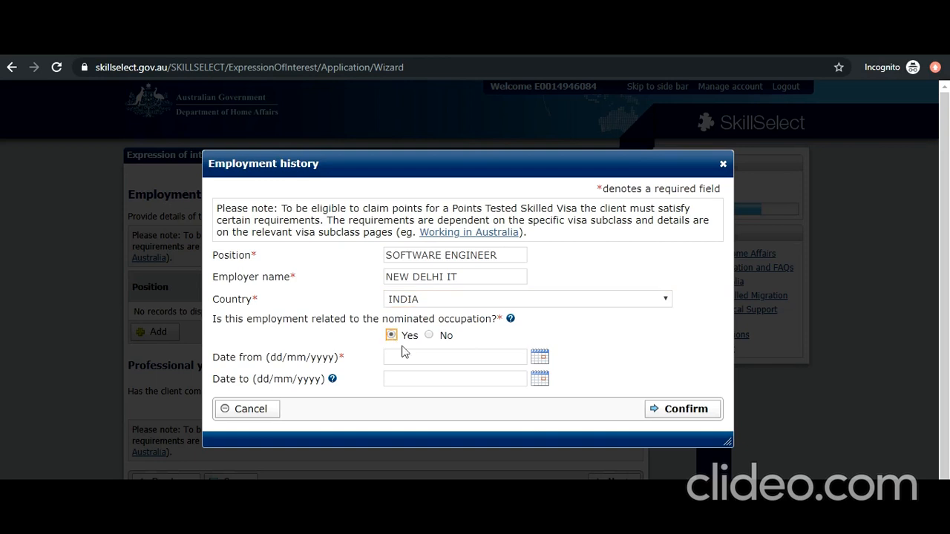
left_click(538, 361)
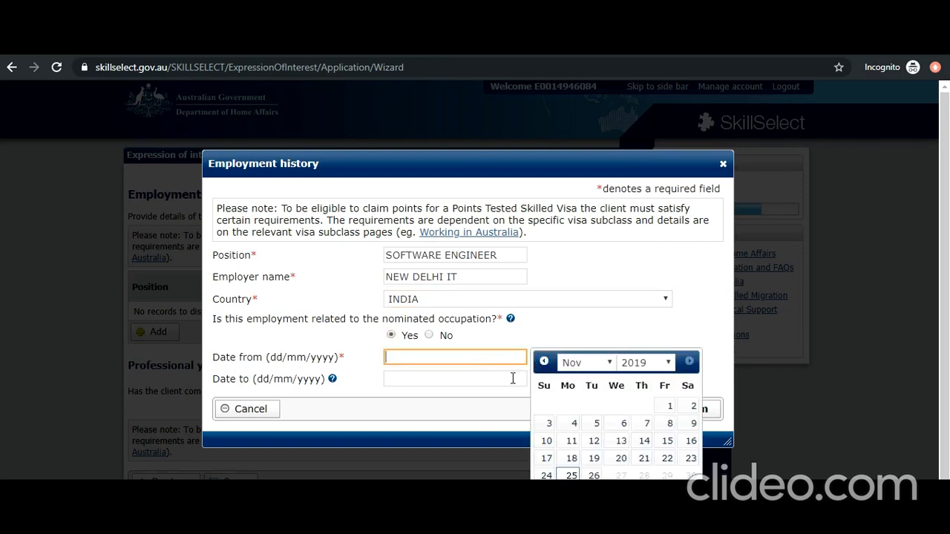
left_click(611, 364)
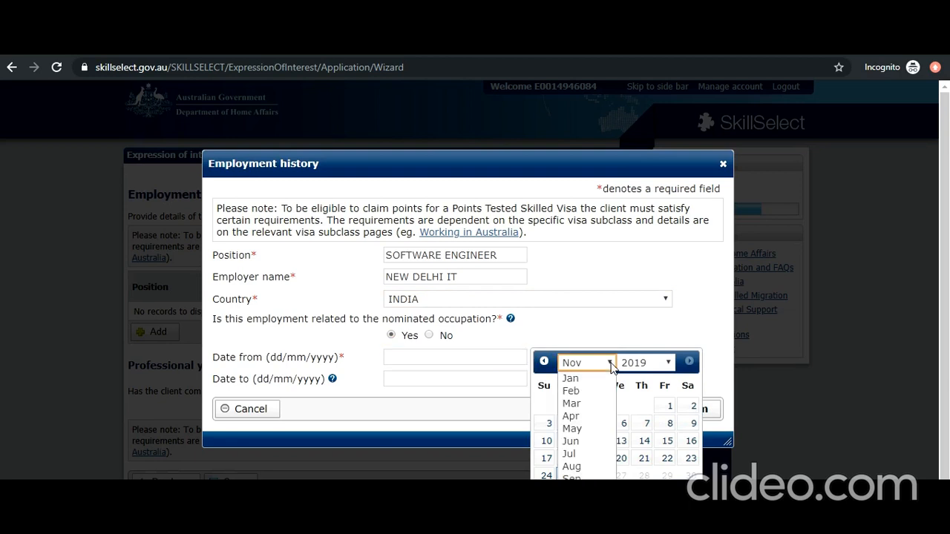
left_click(585, 444)
left_click(647, 363)
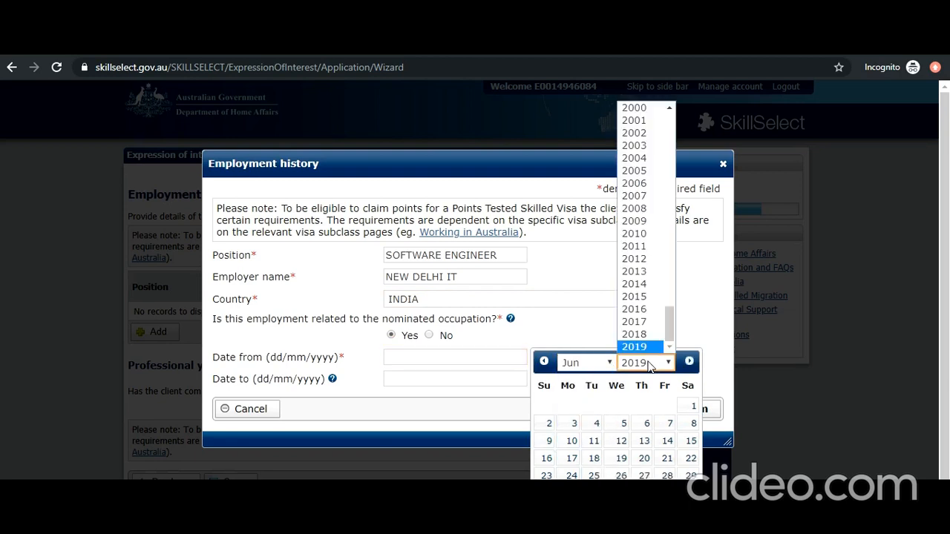
left_click(657, 290)
left_click(621, 456)
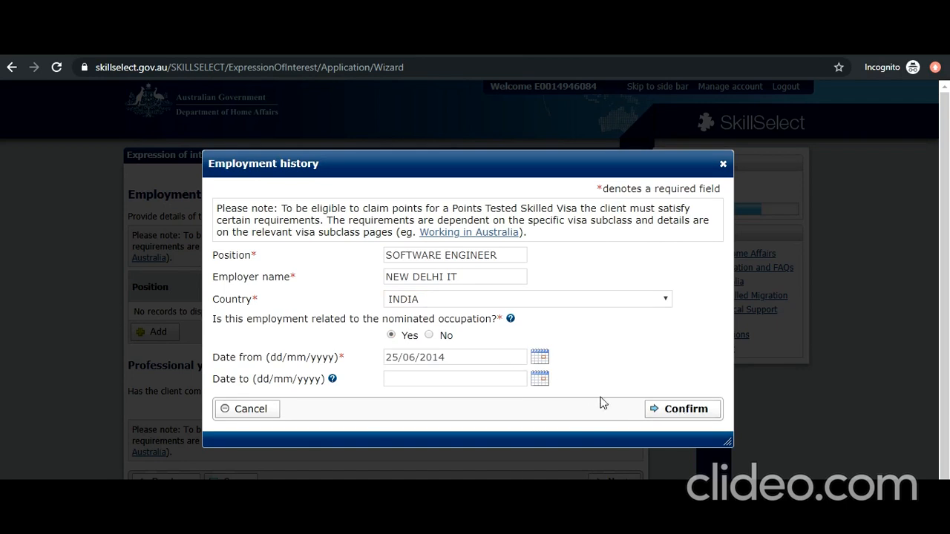
left_click(664, 408)
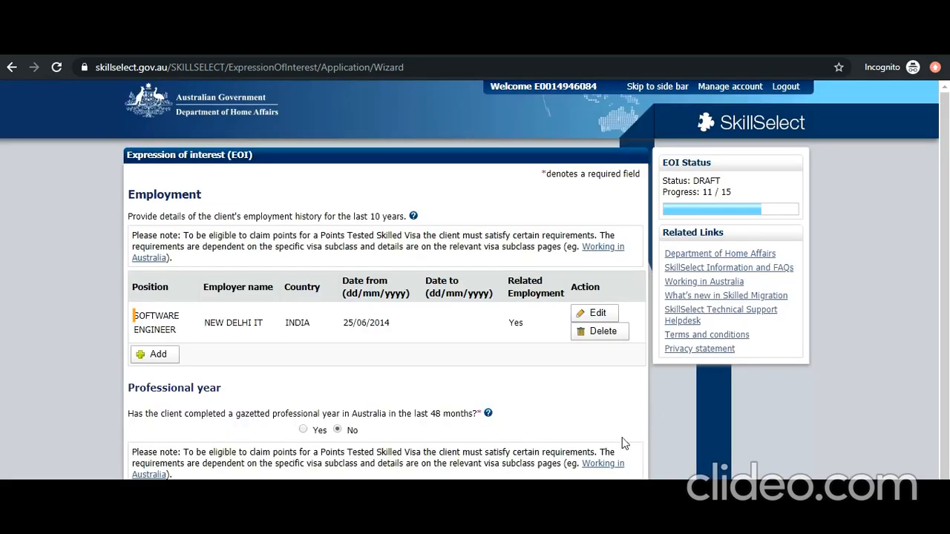
scroll(621, 441, "down", 1)
- On Confirmation of Points, confirm the partner qualifications and English language information are correct
left_click(610, 454)
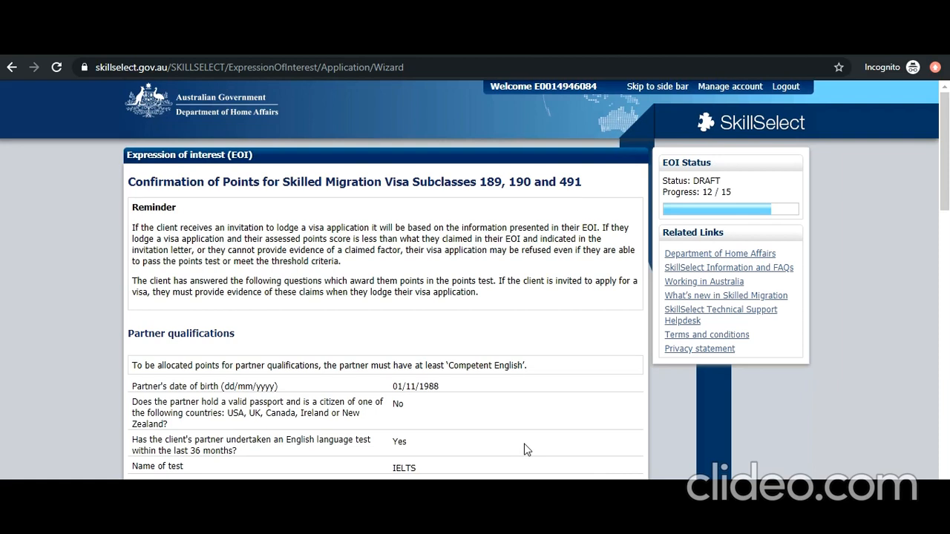
scroll(524, 450, "down", 1)
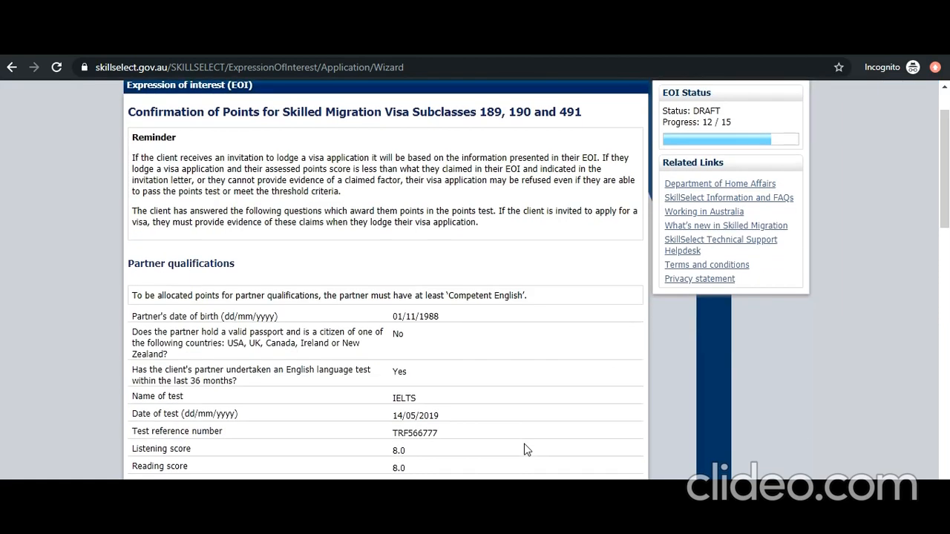
scroll(524, 449, "down", 1)
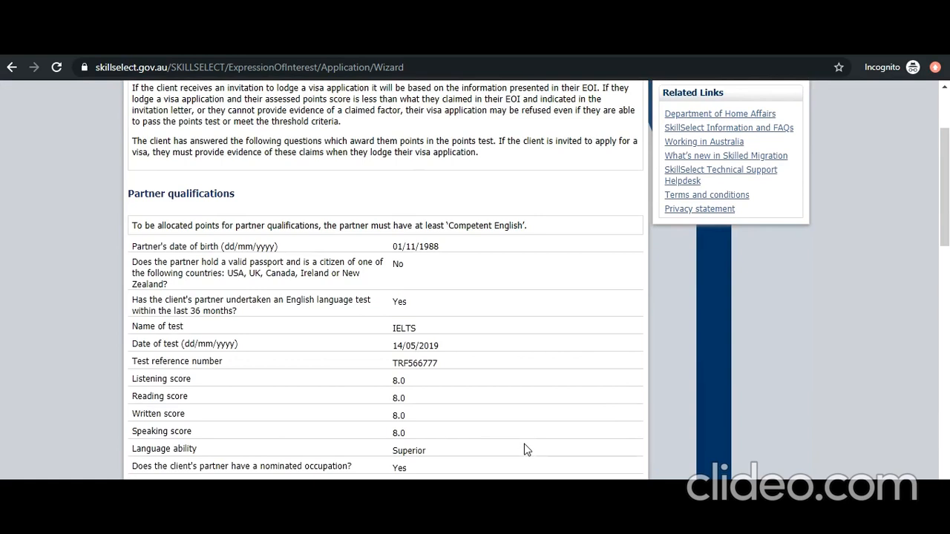
scroll(524, 450, "down", 2)
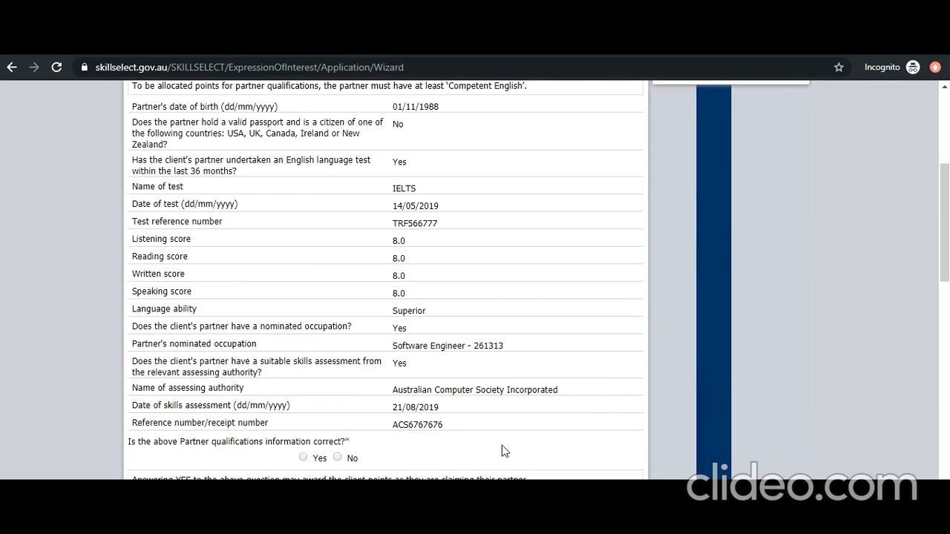
left_click(303, 458)
scroll(302, 460, "down", 2)
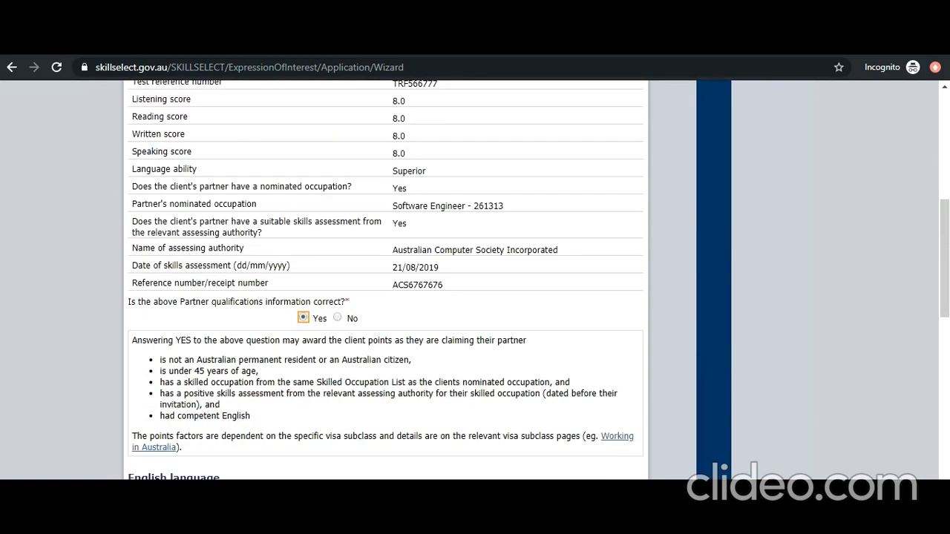
scroll(386, 282, "down", 1)
scroll(386, 282, "down", 1)
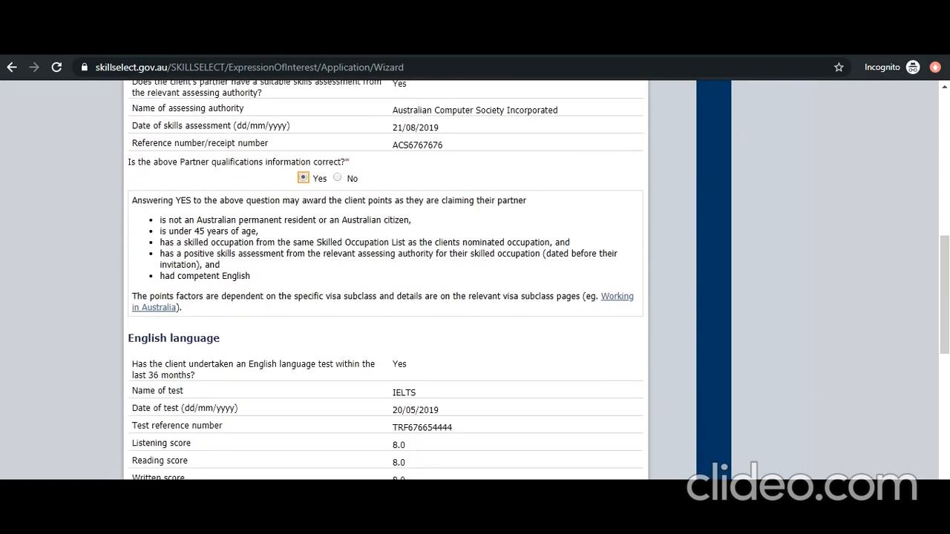
scroll(325, 446, "down", 2)
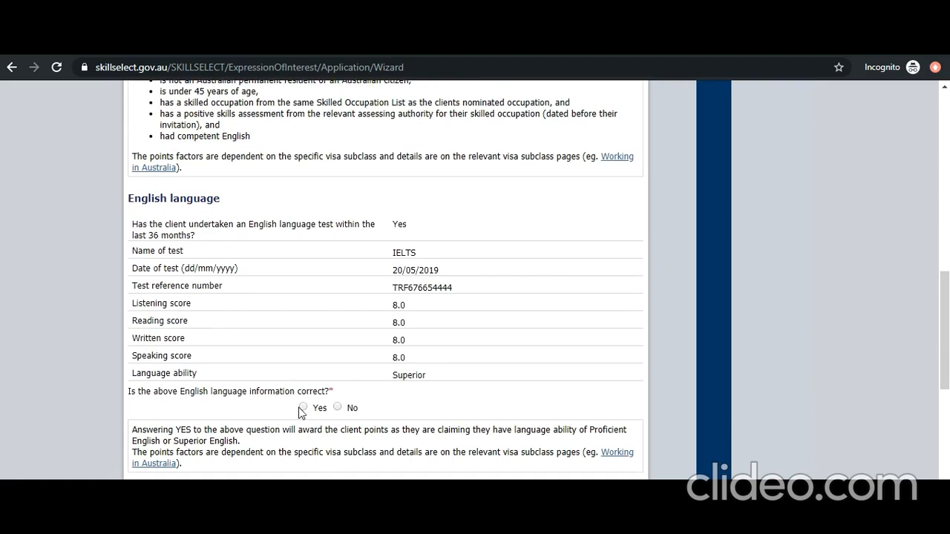
left_click(303, 408)
- Confirm the education and employment information are correct and continue to Declarations
scroll(249, 342, "down", 2)
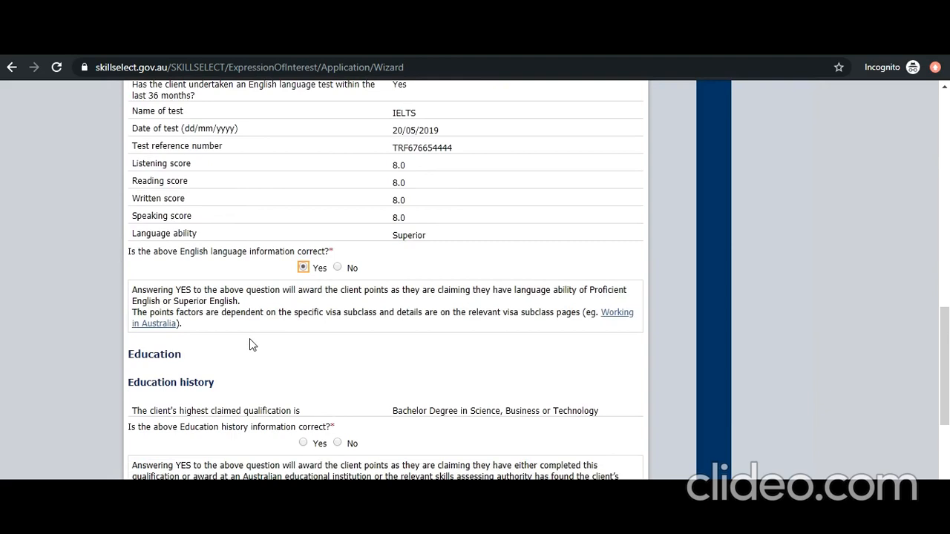
scroll(249, 338, "down", 2)
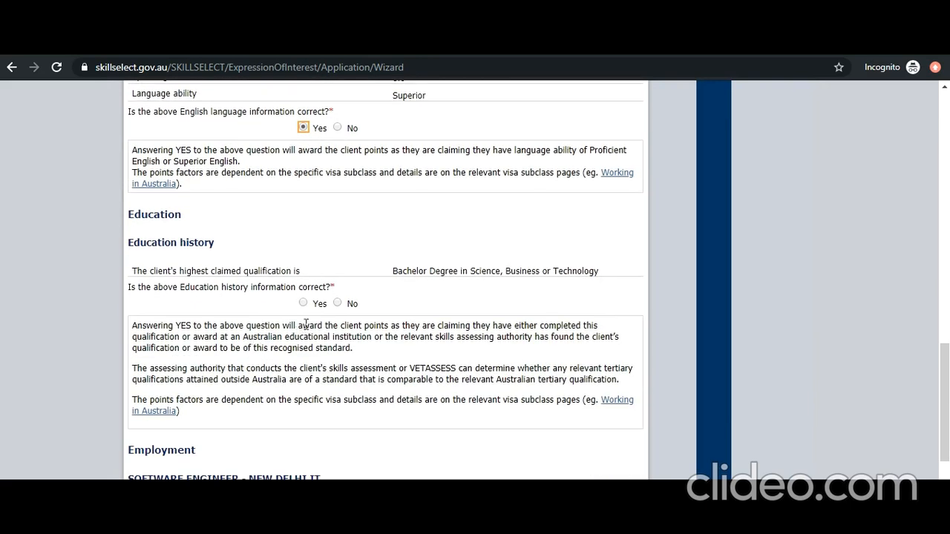
left_click(303, 303)
scroll(311, 375, "down", 2)
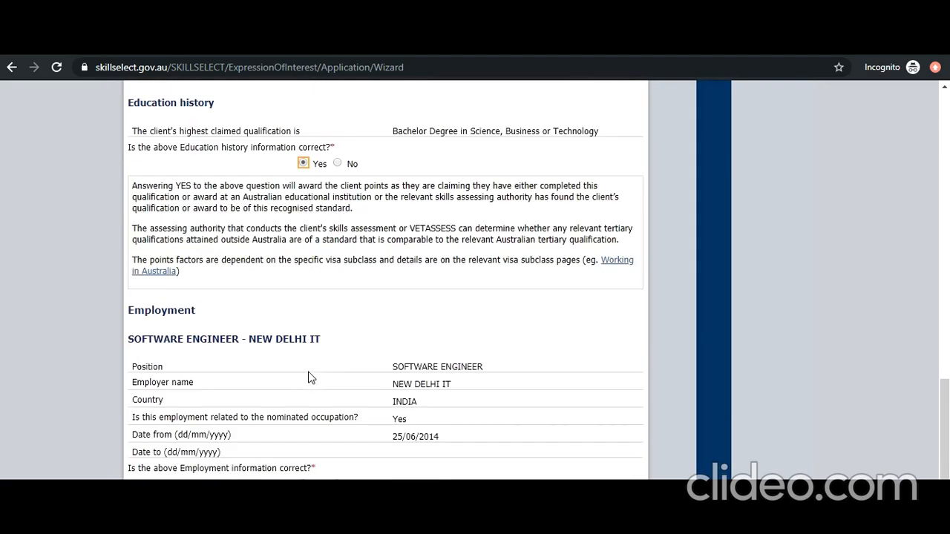
scroll(311, 378, "down", 2)
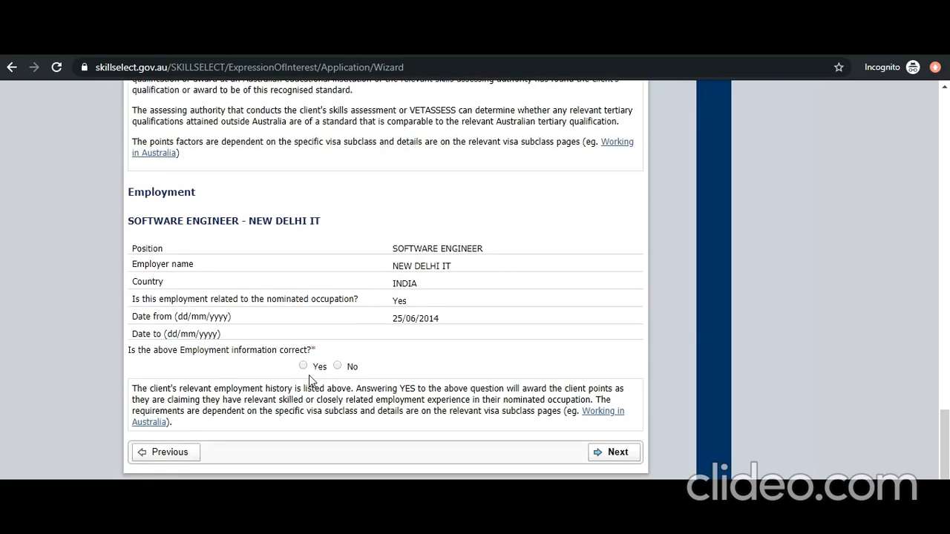
left_click(303, 365)
left_click(619, 461)
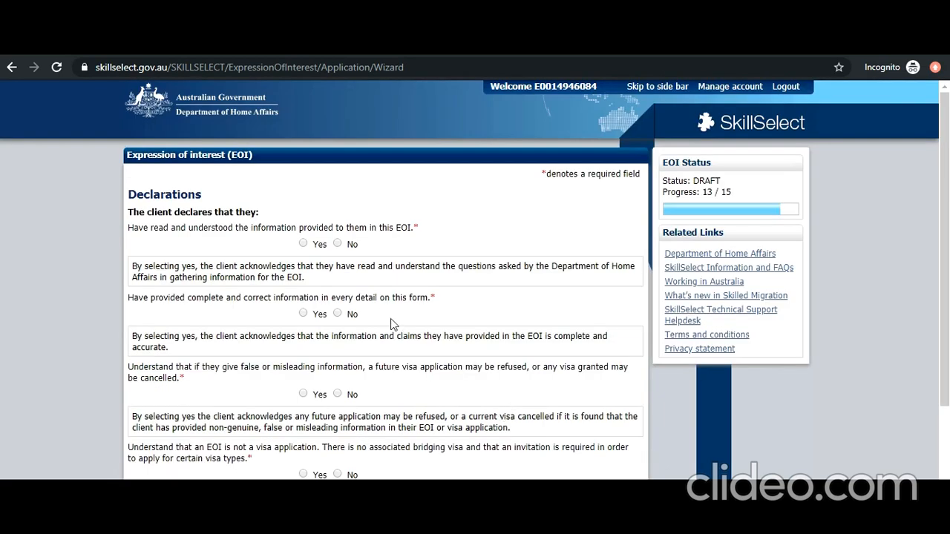
- Answer Yes to all five declarations, including understanding the EOI isn't a visa application, then continue
left_click(303, 243)
left_click(303, 314)
left_click(303, 394)
scroll(304, 398, "down", 1)
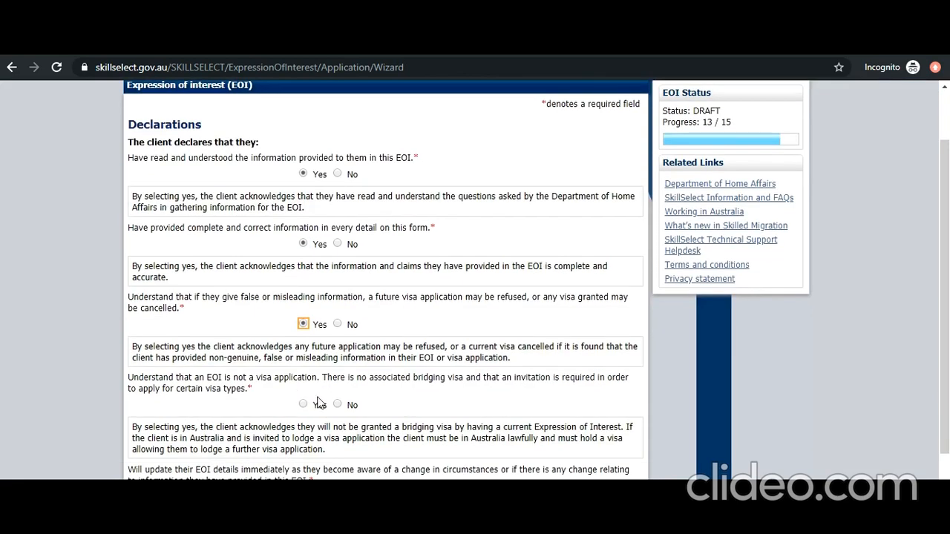
left_click(304, 405)
scroll(307, 391, "down", 2)
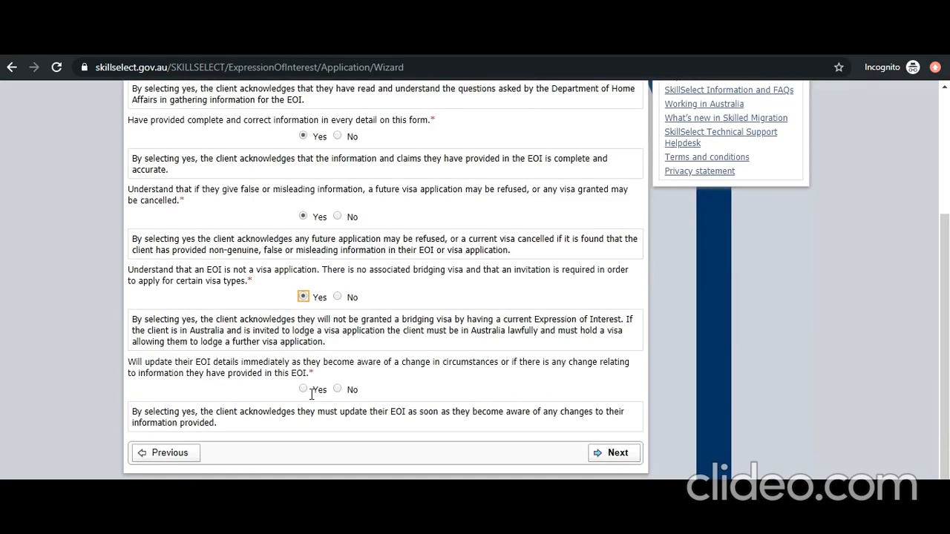
left_click(303, 389)
left_click(614, 453)
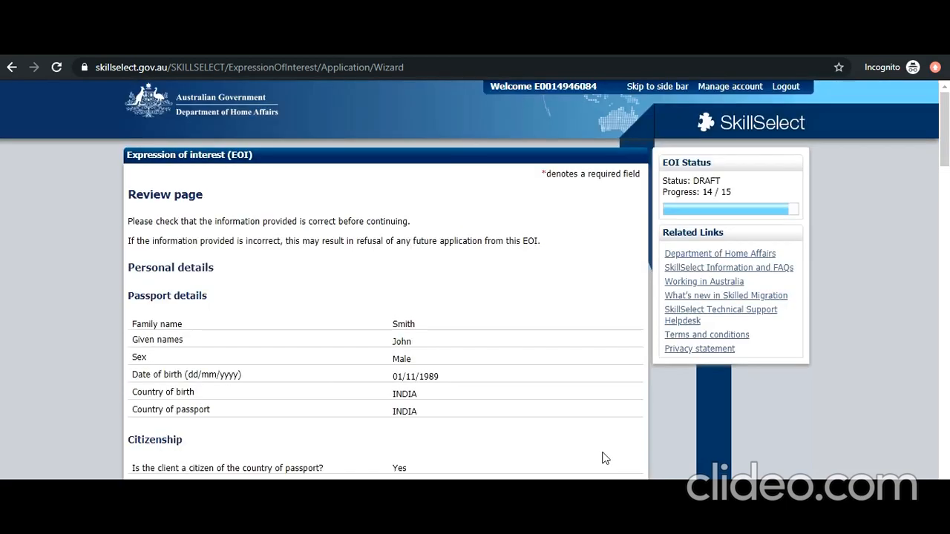
- Check the Review page, answer Yes to 'Is all the information above correct?', and continue
scroll(552, 439, "down", 2)
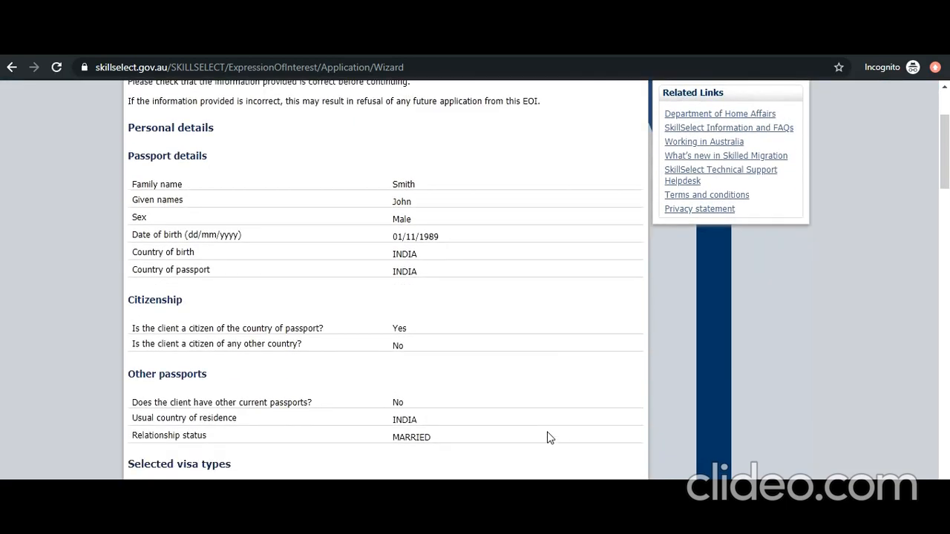
scroll(551, 438, "up", 2)
scroll(549, 438, "down", 7)
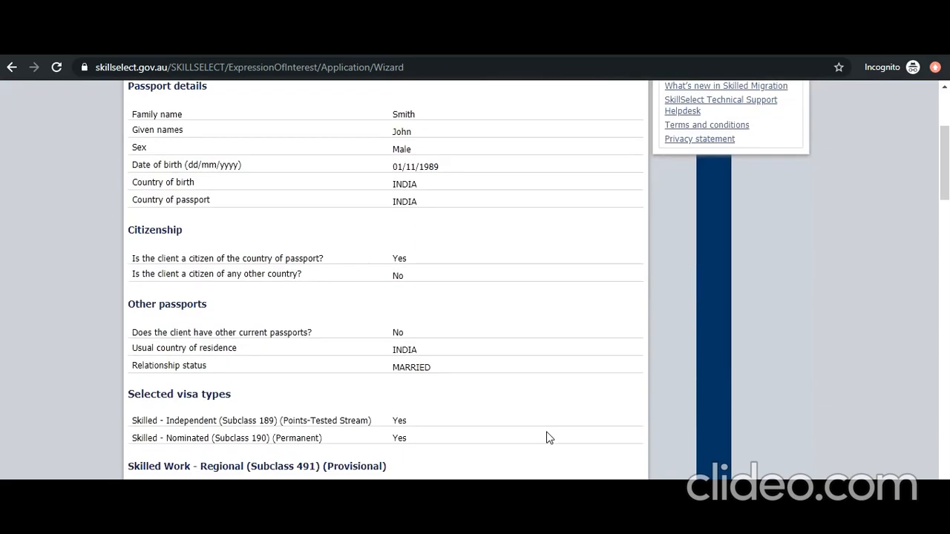
scroll(549, 438, "down", 9)
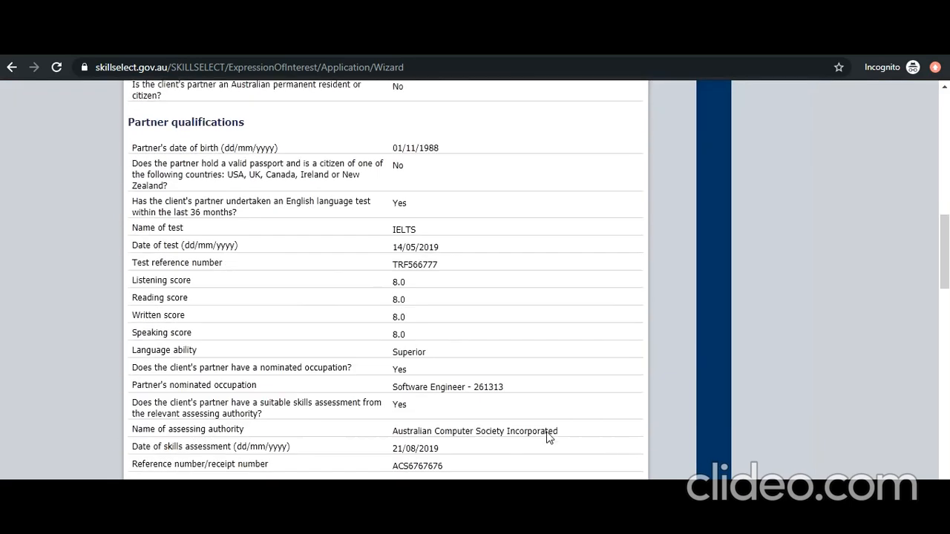
scroll(550, 438, "down", 6)
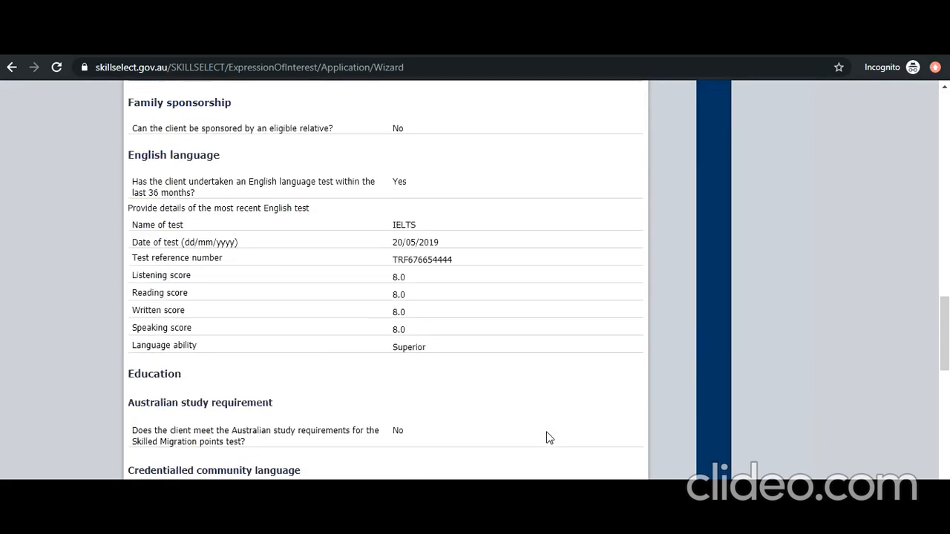
scroll(549, 438, "down", 9)
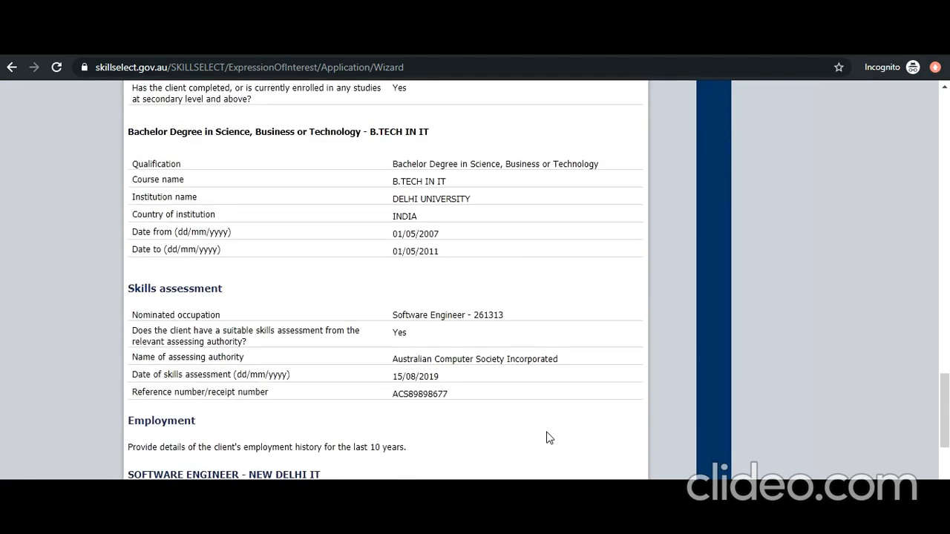
scroll(549, 438, "down", 1)
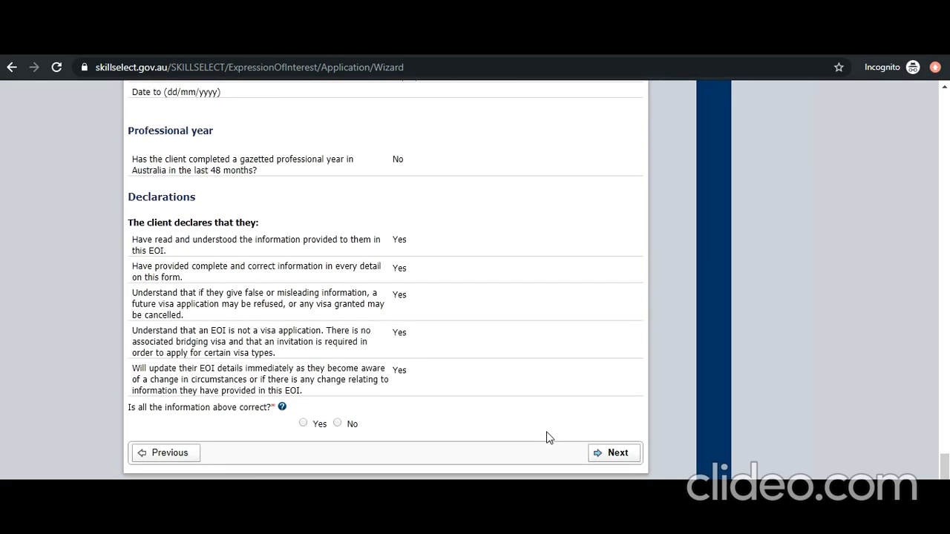
left_click(304, 424)
left_click(606, 455)
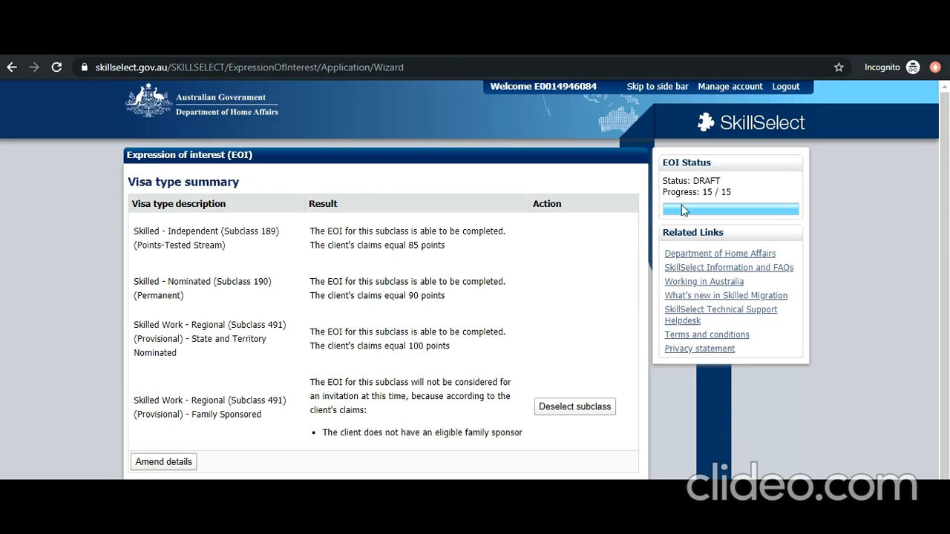
- Scroll the Visa type summary to check 85 (189), 90 (190) and 100 (491 State nominated) points
scroll(577, 329, "down", 1)
scroll(577, 330, "down", 1)
scroll(577, 329, "up", 1)
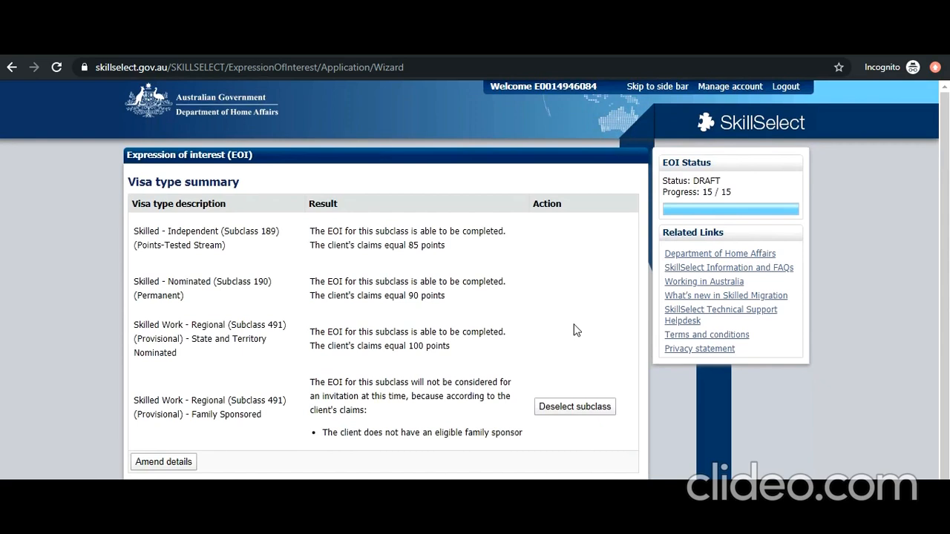